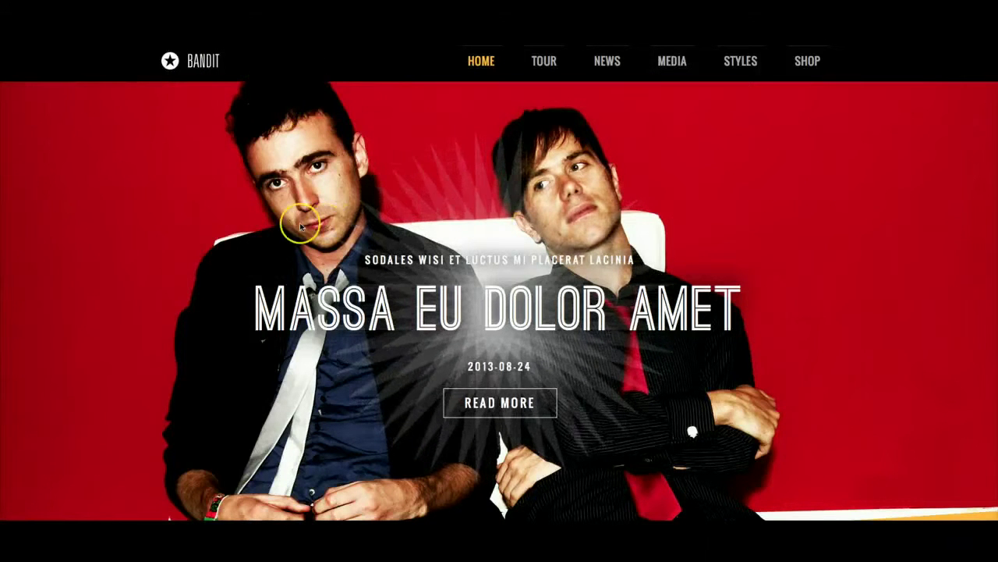
Step: Scroll the home page, then jump to the Upcoming Shows, Band News and From the Studio sections
{"action": "scroll", "coordinate": [300, 226], "scroll_direction": "down", "scroll_amount": 1}
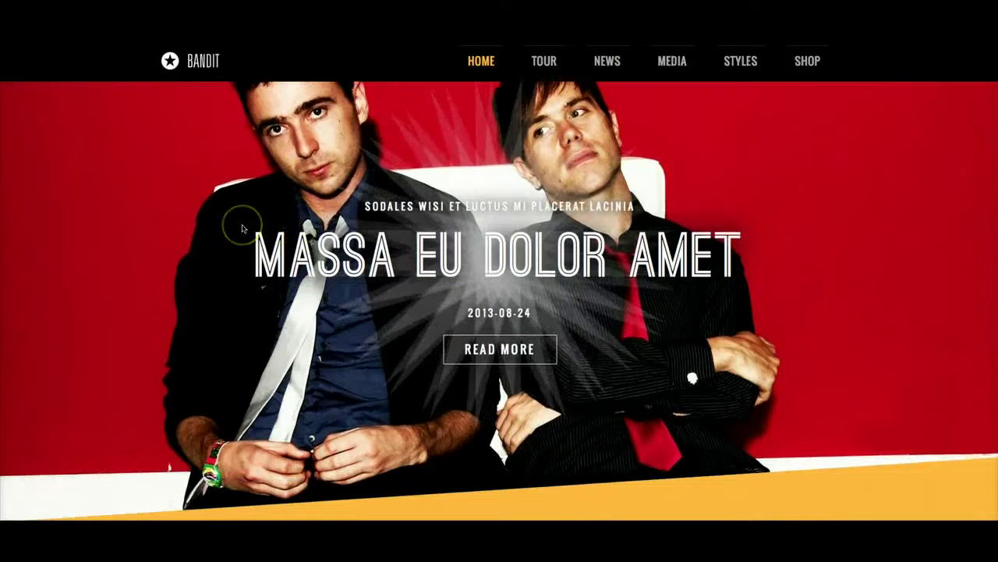
{"action": "scroll", "coordinate": [243, 228], "scroll_direction": "up", "scroll_amount": 1}
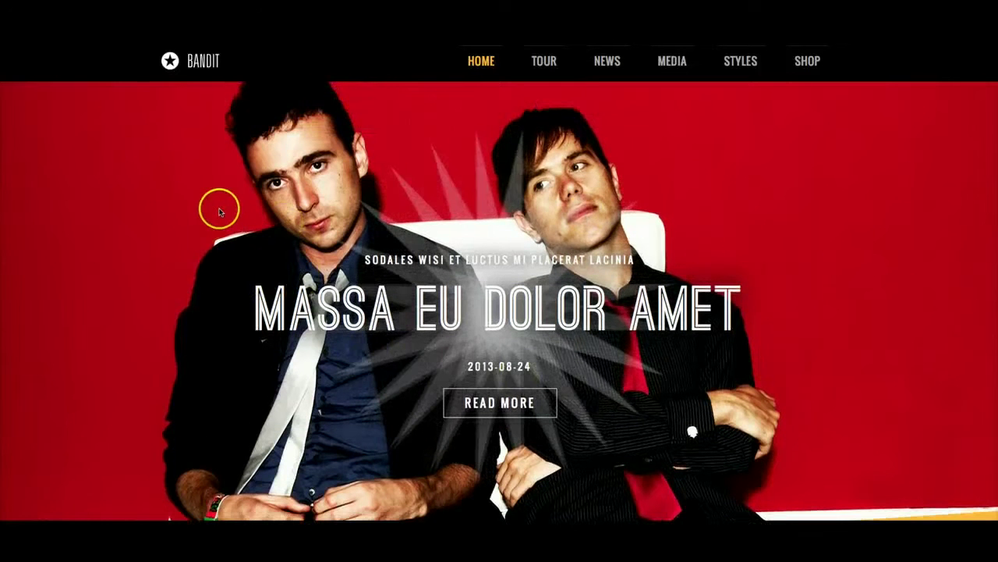
{"action": "scroll", "coordinate": [219, 213], "scroll_direction": "down", "scroll_amount": 6}
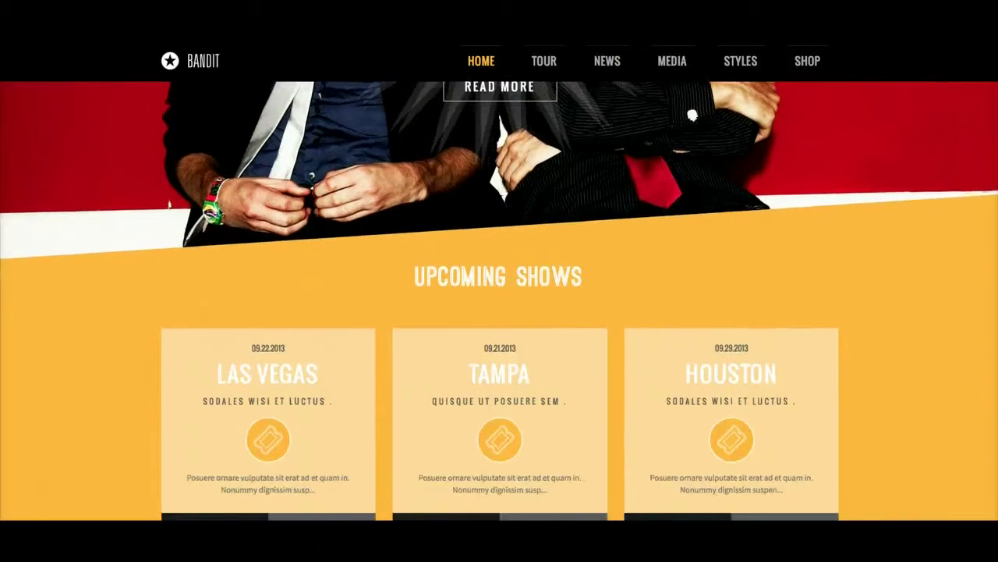
{"action": "scroll", "coordinate": [234, 226], "scroll_direction": "down", "scroll_amount": 1}
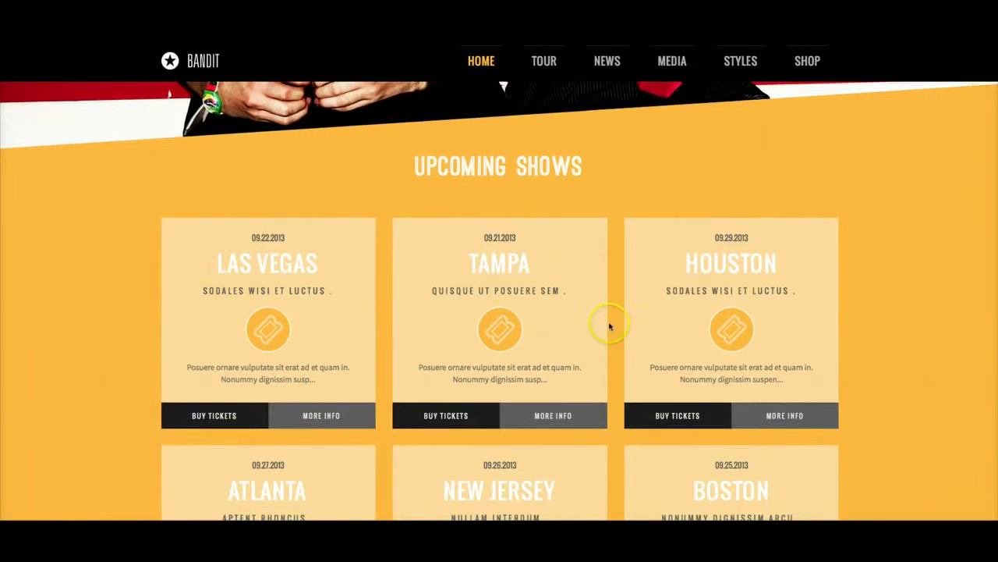
{"action": "scroll", "coordinate": [412, 201], "scroll_direction": "up", "scroll_amount": 6}
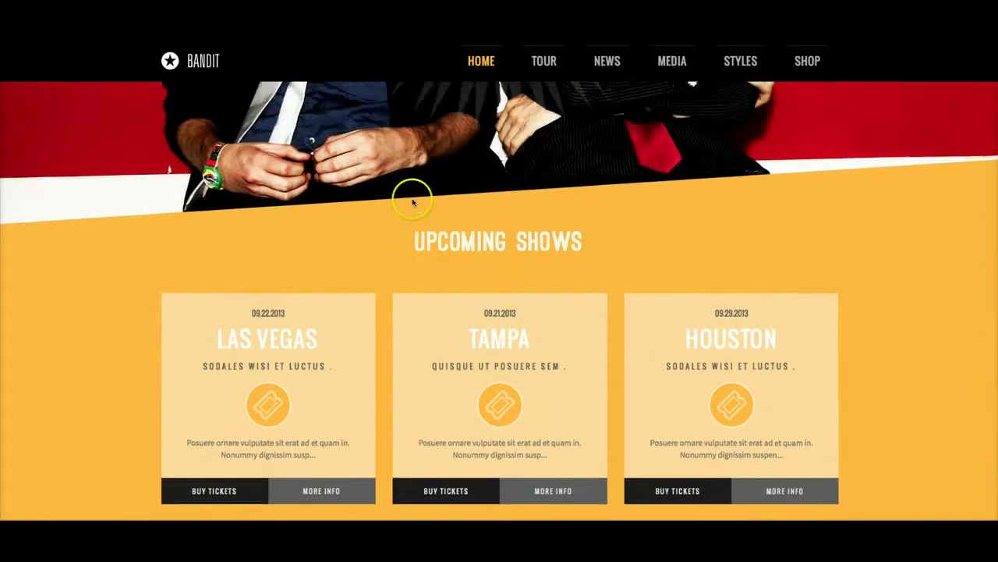
{"action": "left_click", "coordinate": [546, 61]}
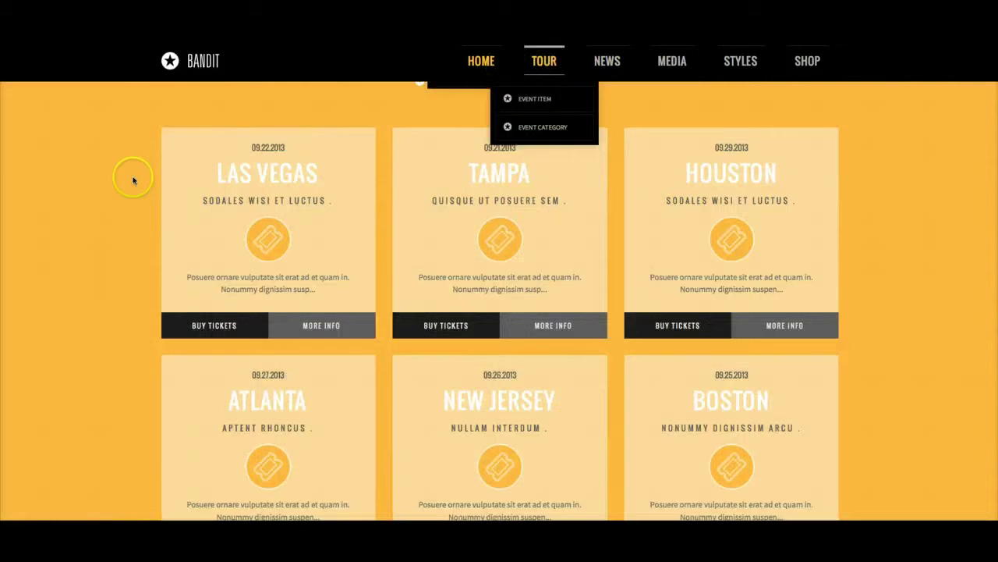
{"action": "left_click", "coordinate": [618, 63]}
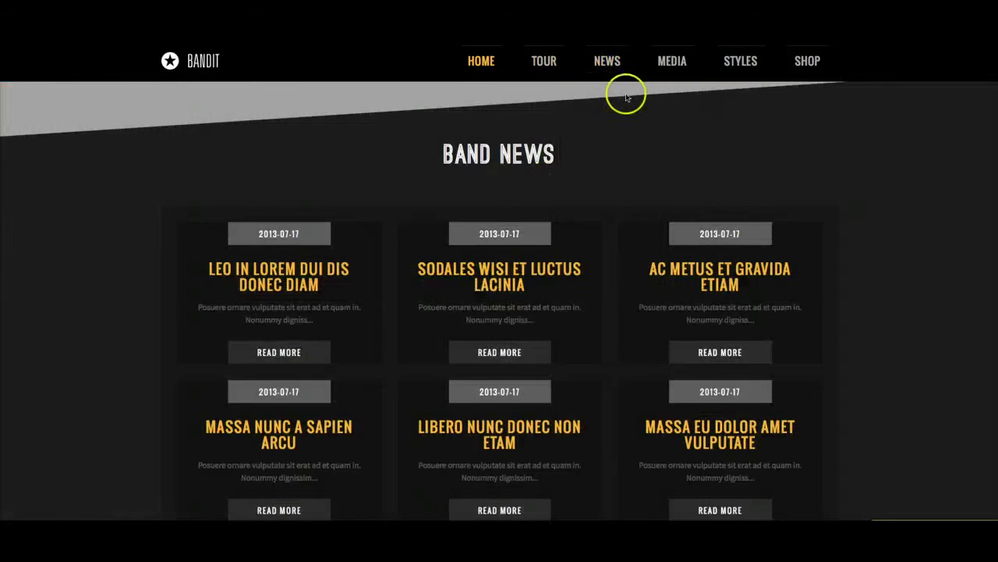
{"action": "left_click", "coordinate": [672, 67]}
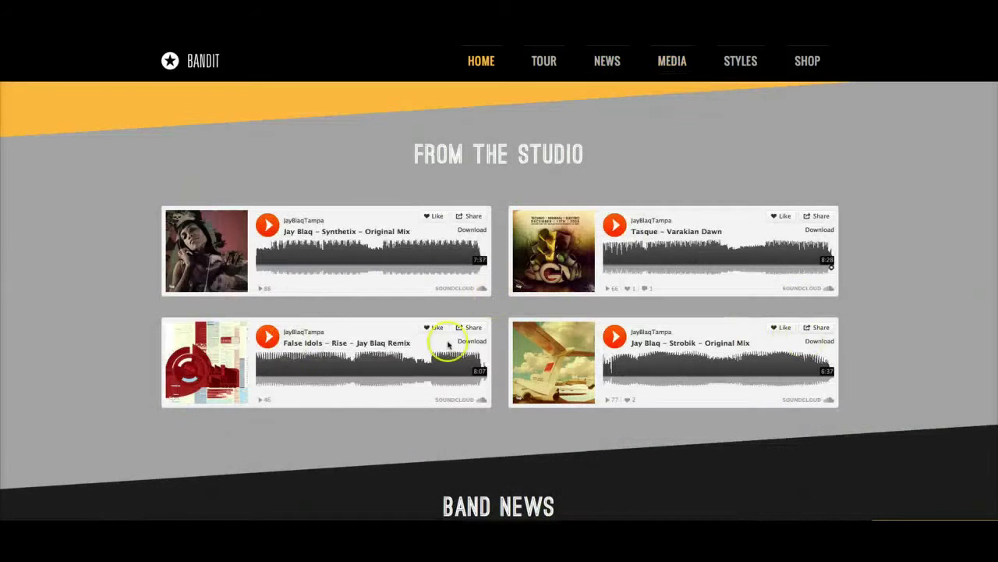
Step: Scroll through the From the Studio area and bring up the STYLES dropdown
{"action": "scroll", "coordinate": [323, 333], "scroll_direction": "down", "scroll_amount": 2}
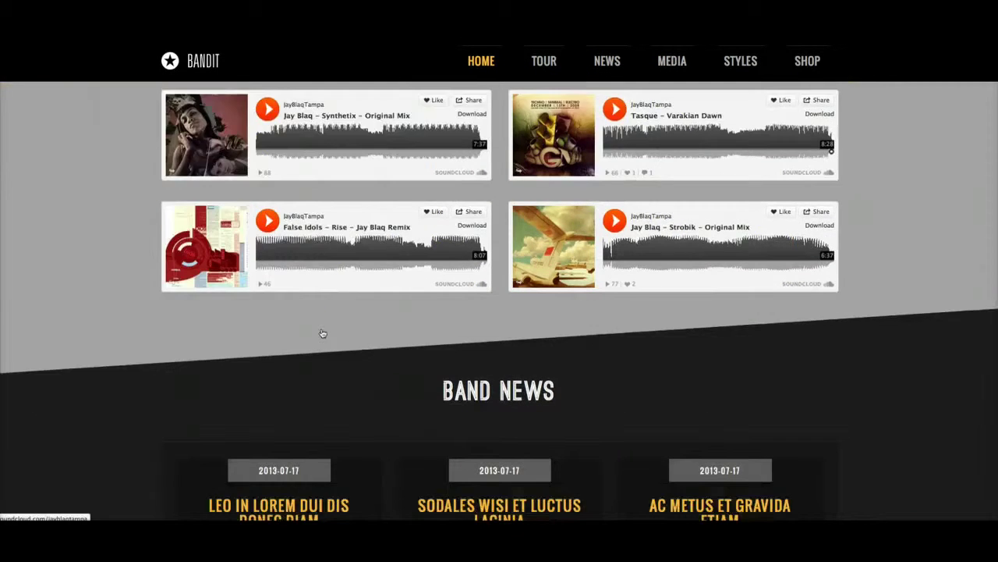
{"action": "scroll", "coordinate": [322, 333], "scroll_direction": "up", "scroll_amount": 6}
{"action": "scroll", "coordinate": [323, 333], "scroll_direction": "up", "scroll_amount": 5}
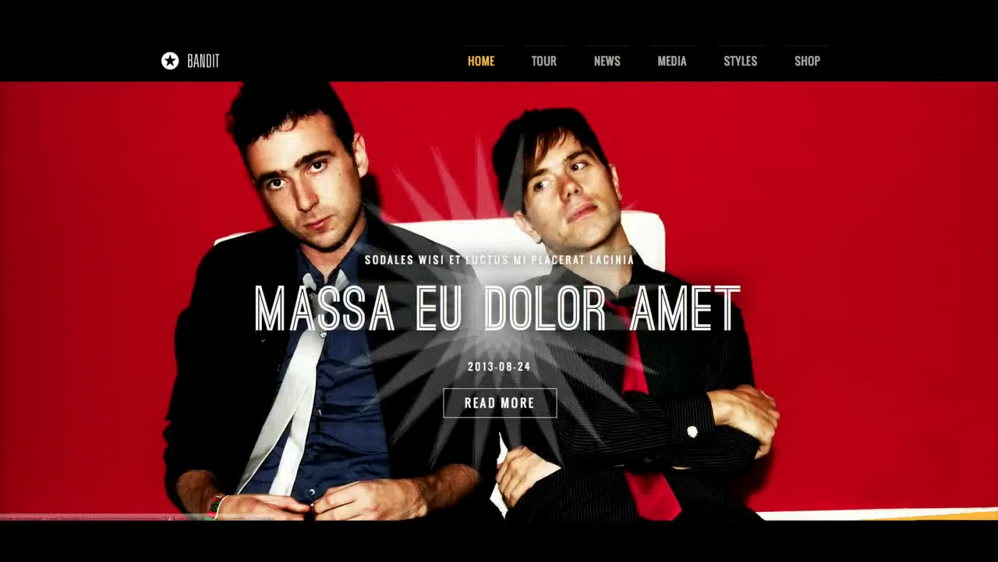
{"action": "scroll", "coordinate": [322, 334], "scroll_direction": "down", "scroll_amount": 3}
{"action": "scroll", "coordinate": [322, 333], "scroll_direction": "down", "scroll_amount": 10}
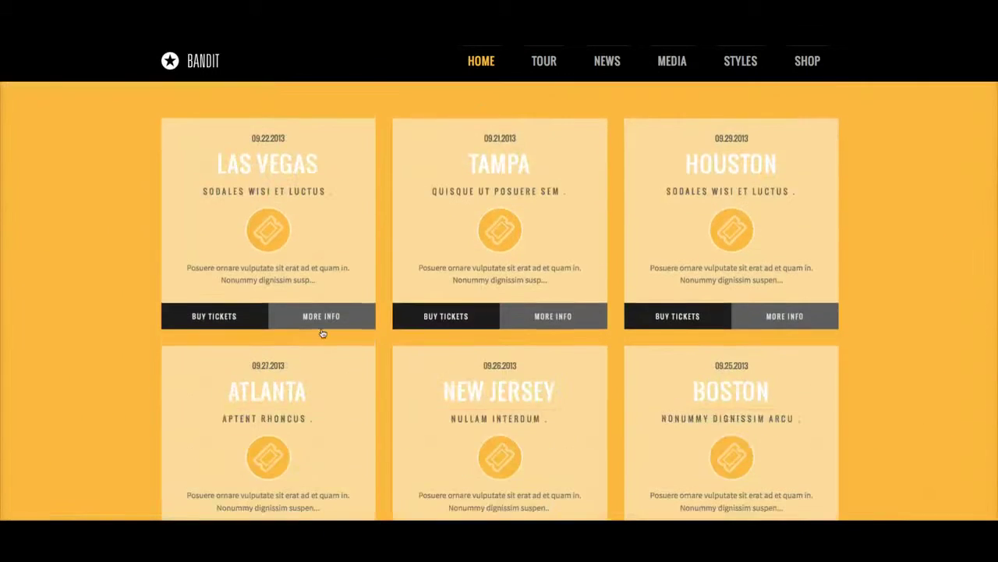
{"action": "scroll", "coordinate": [322, 334], "scroll_direction": "up", "scroll_amount": 10}
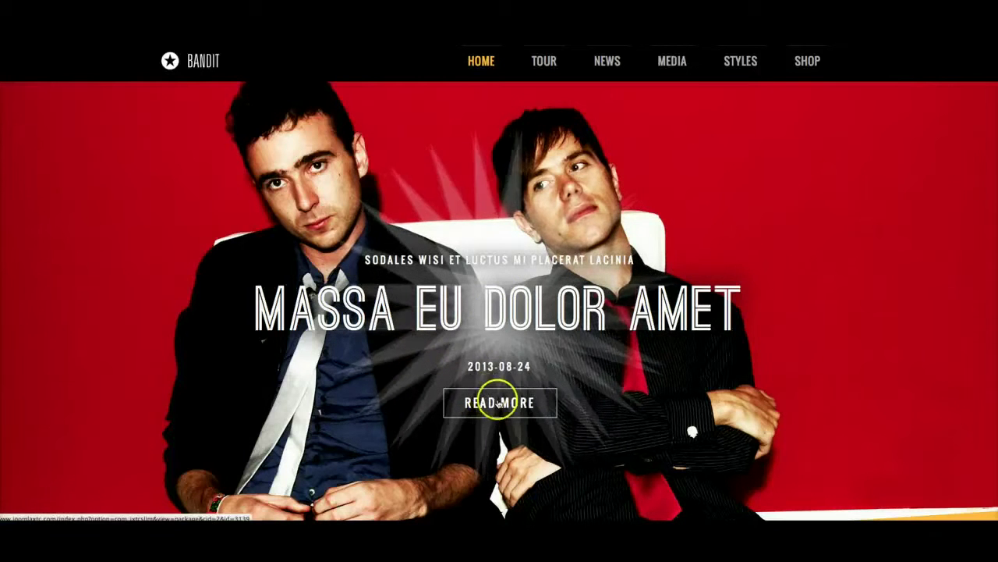
{"action": "mouse_move", "coordinate": [743, 66]}
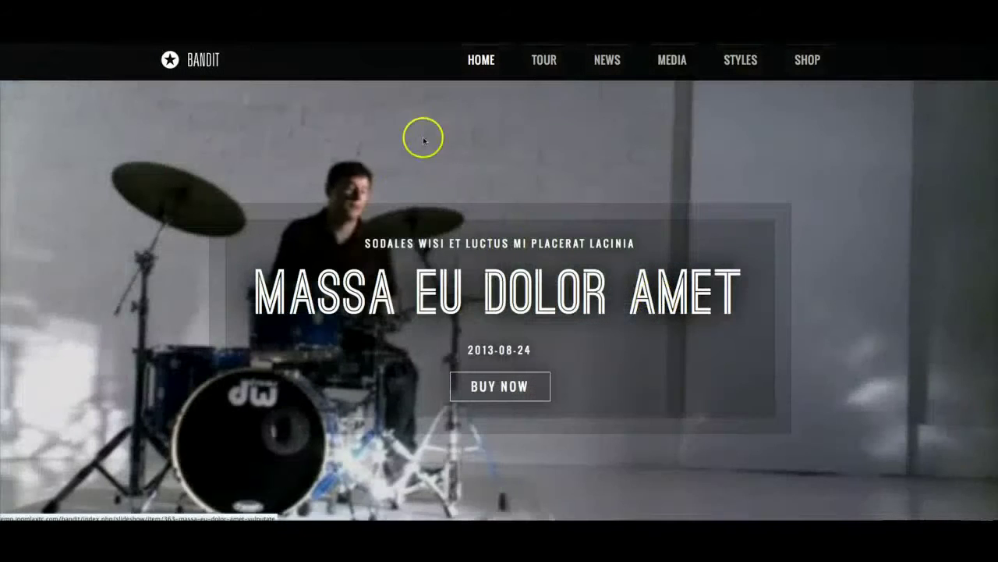
Step: Revisit the tour, Band News and media sections, return home, and apply Style 2
{"action": "mouse_move", "coordinate": [557, 61]}
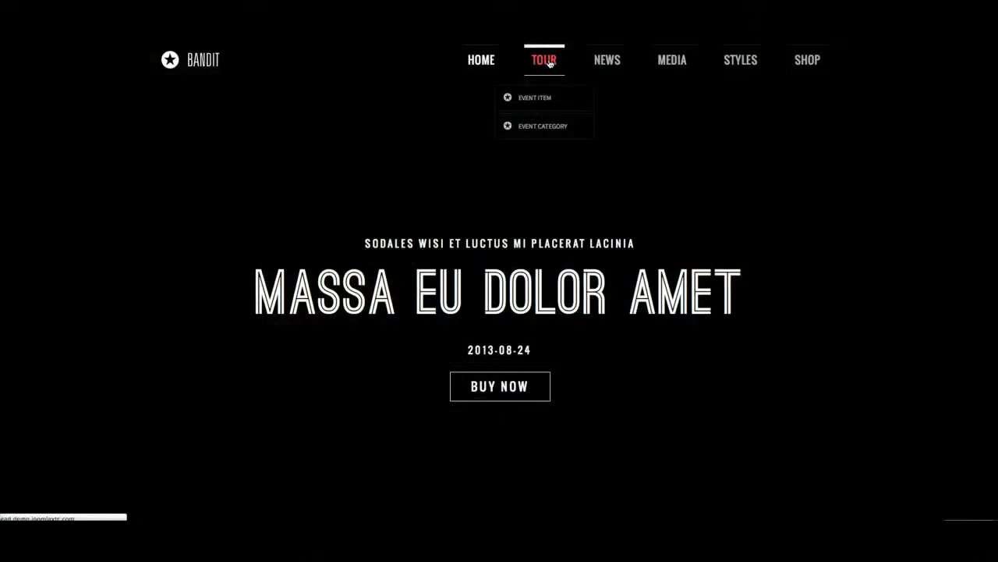
{"action": "left_click", "coordinate": [550, 62]}
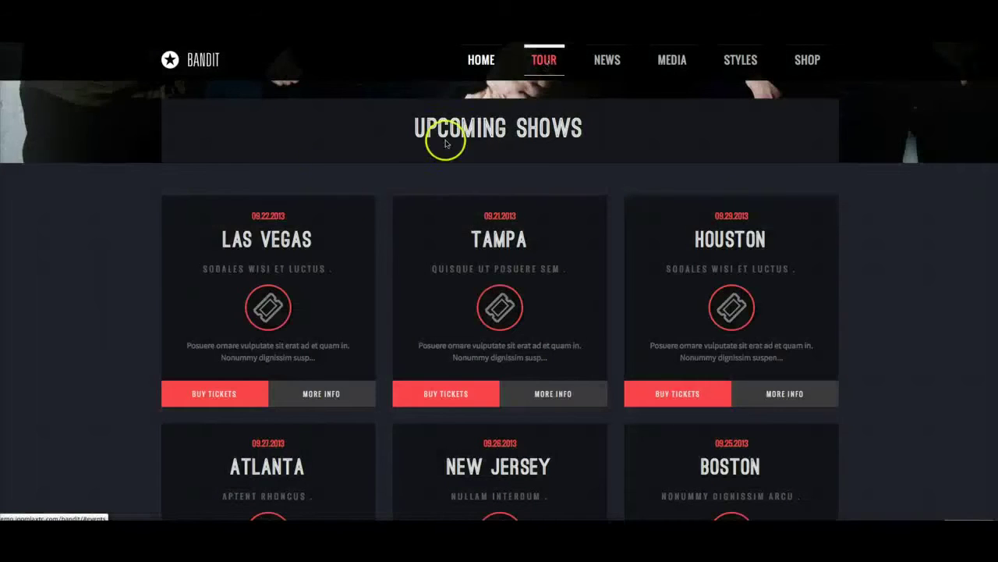
{"action": "left_click", "coordinate": [603, 61]}
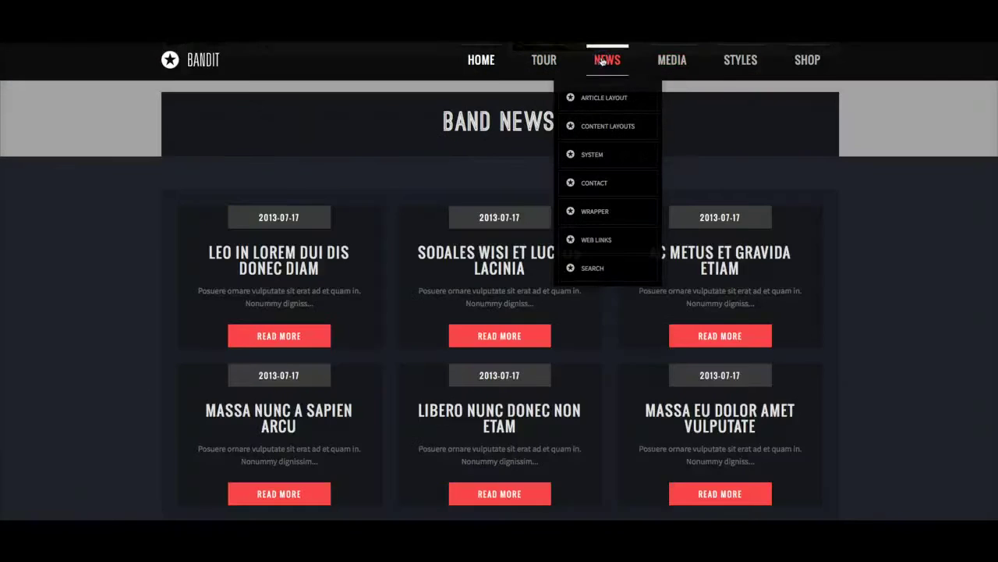
{"action": "left_click", "coordinate": [676, 61]}
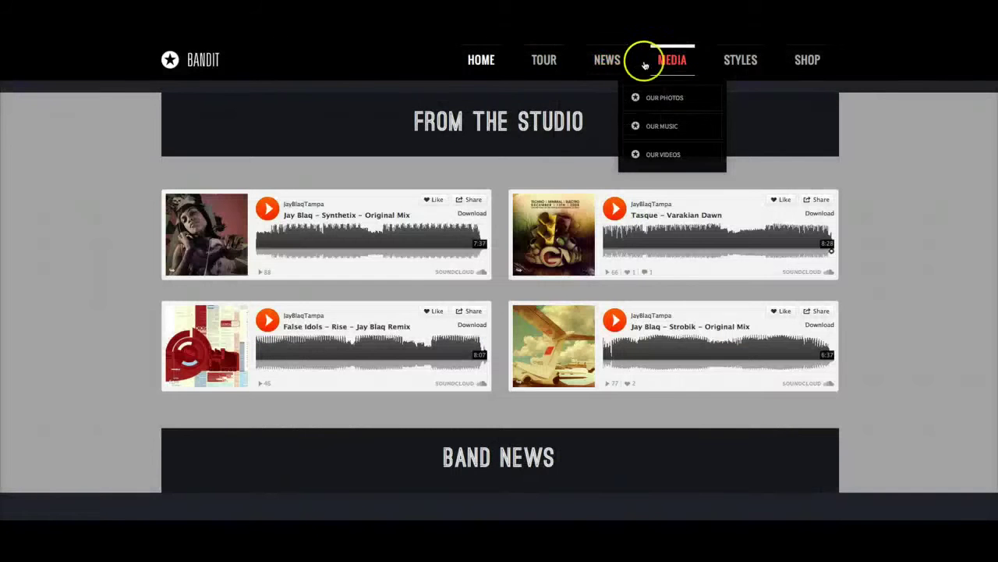
{"action": "left_click", "coordinate": [480, 62]}
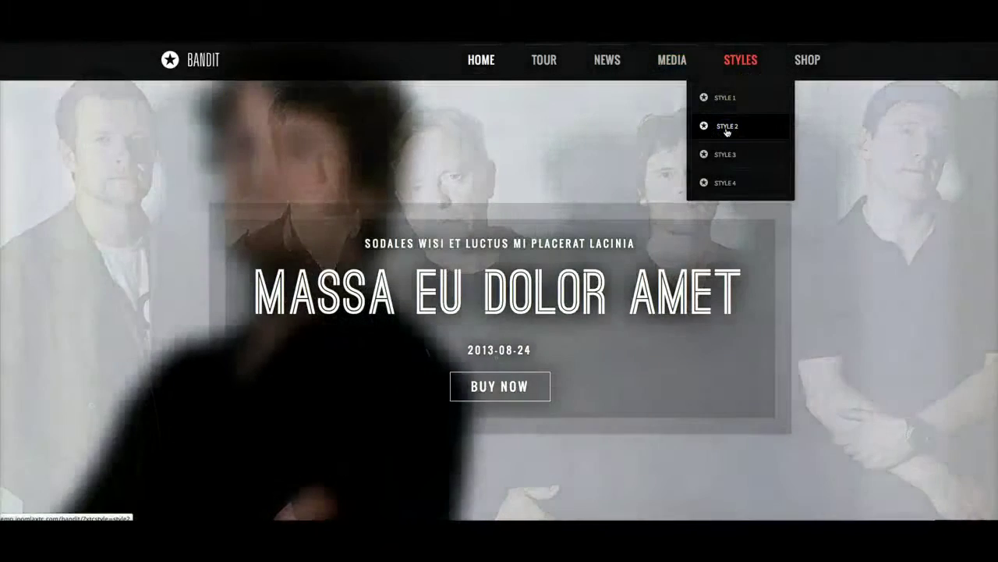
{"action": "left_click", "coordinate": [726, 131]}
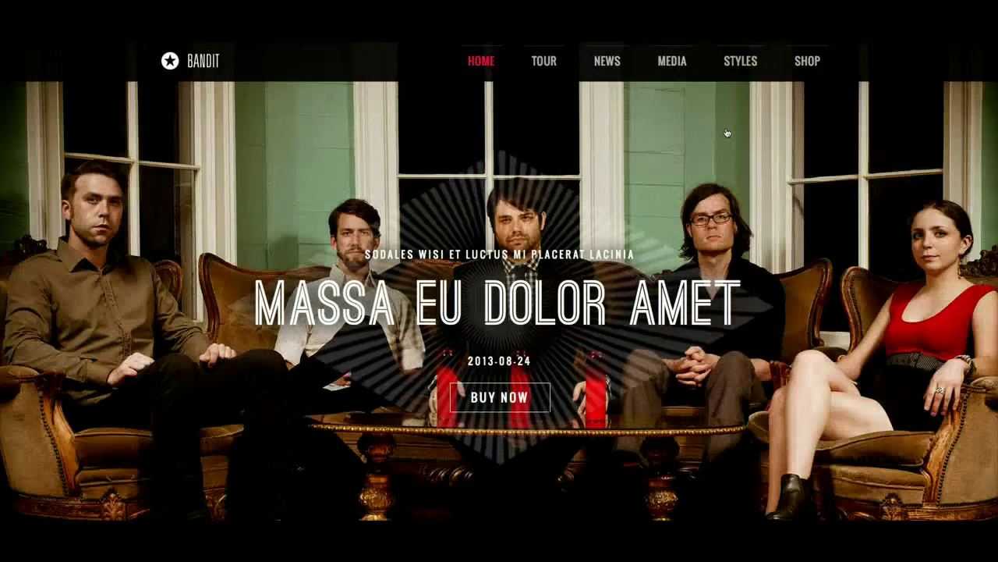
Step: Scroll the Style 2 page down to the Get Connected footer, then switch to Style 3
{"action": "scroll", "coordinate": [703, 236], "scroll_direction": "down", "scroll_amount": 3}
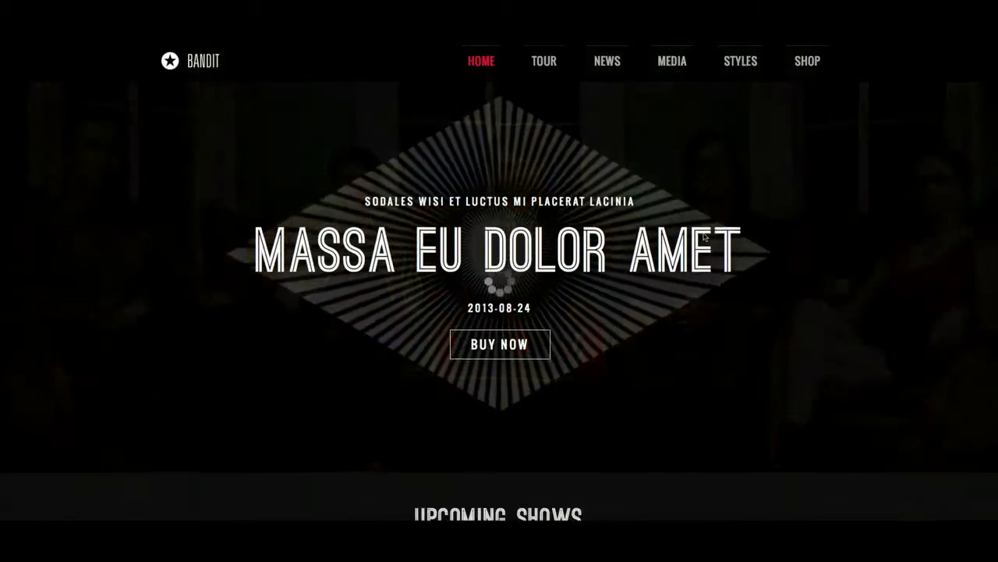
{"action": "scroll", "coordinate": [703, 236], "scroll_direction": "down", "scroll_amount": 3}
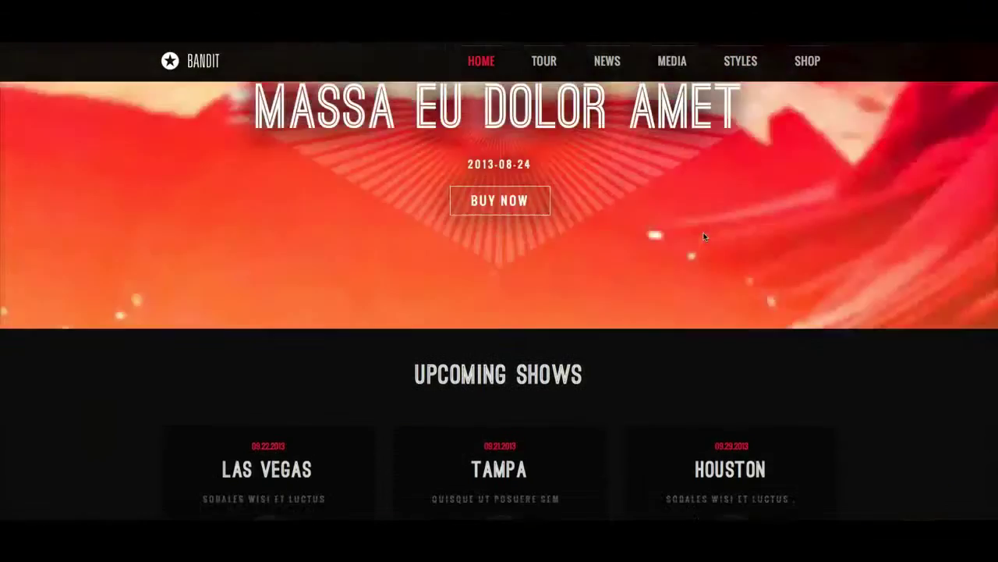
{"action": "scroll", "coordinate": [704, 236], "scroll_direction": "down", "scroll_amount": 6}
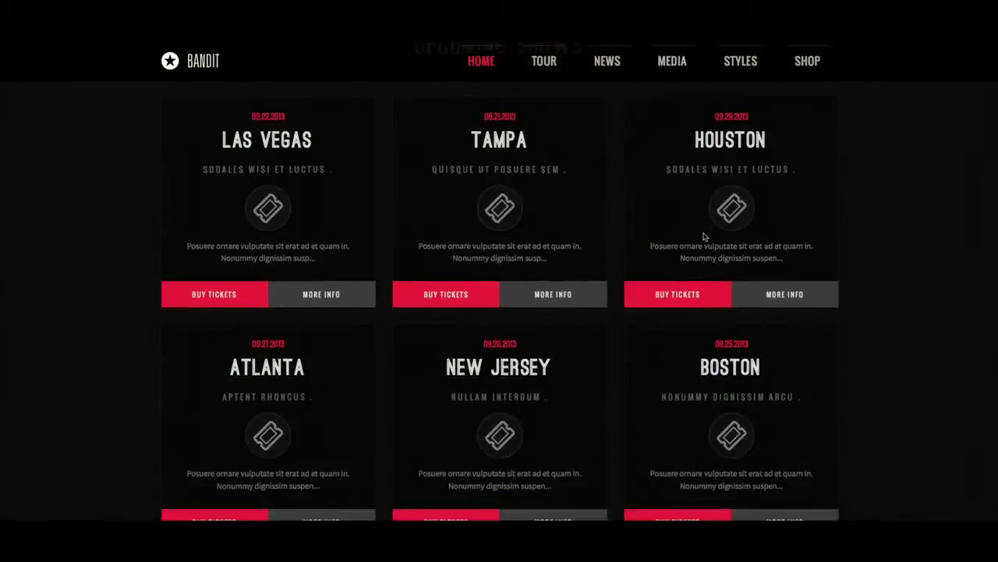
{"action": "scroll", "coordinate": [704, 236], "scroll_direction": "down", "scroll_amount": 5}
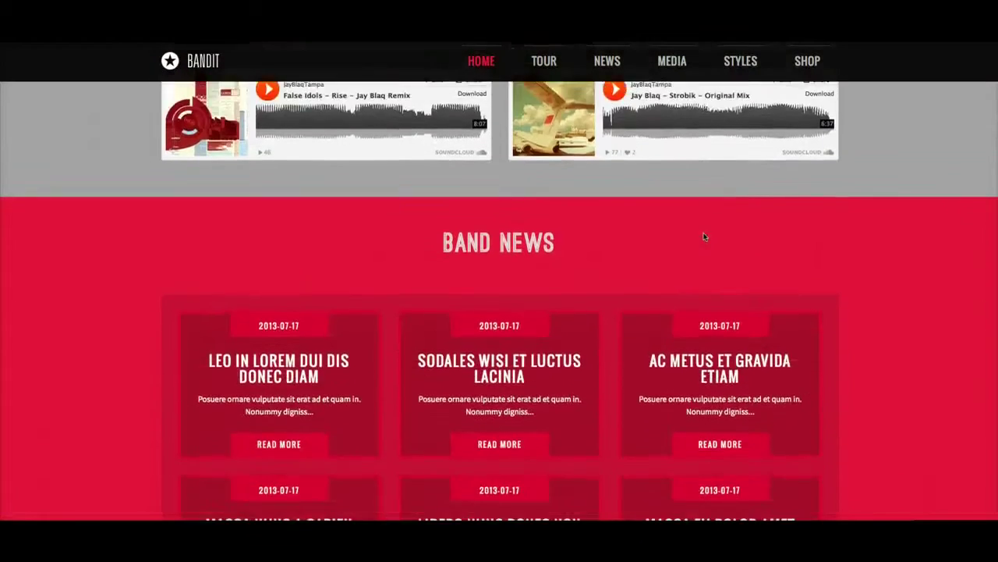
{"action": "scroll", "coordinate": [331, 247], "scroll_direction": "down", "scroll_amount": 1}
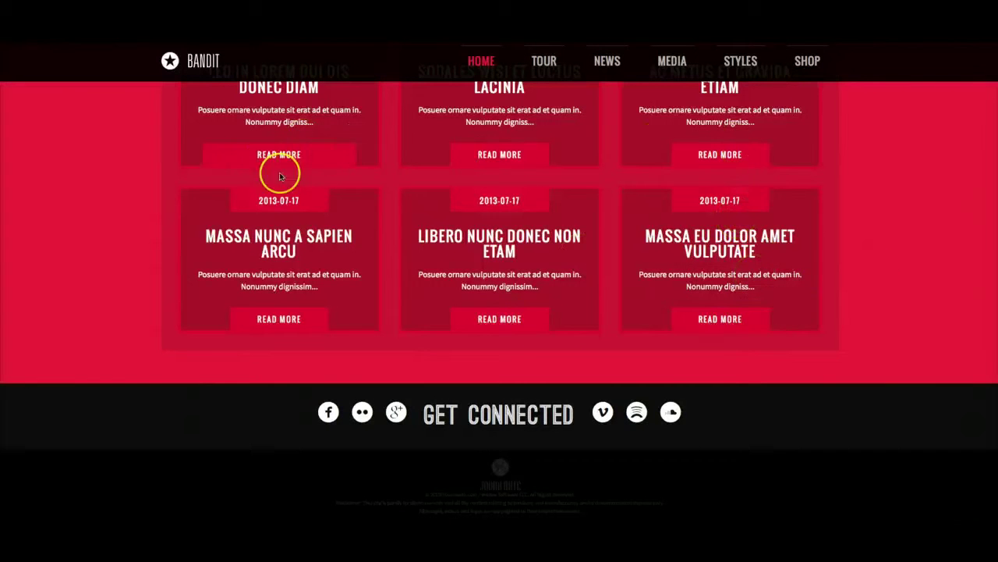
{"action": "mouse_move", "coordinate": [742, 75]}
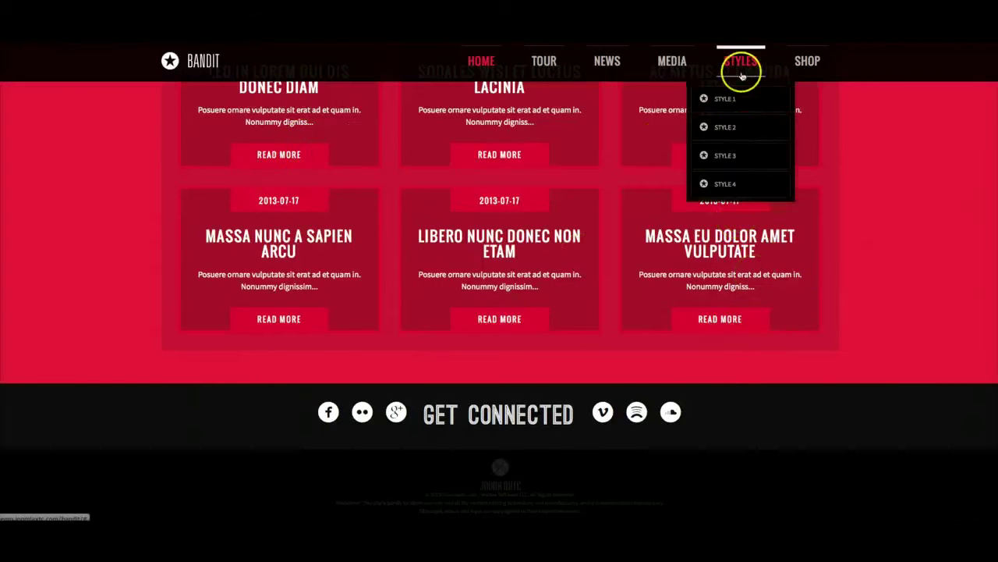
{"action": "left_click", "coordinate": [740, 160]}
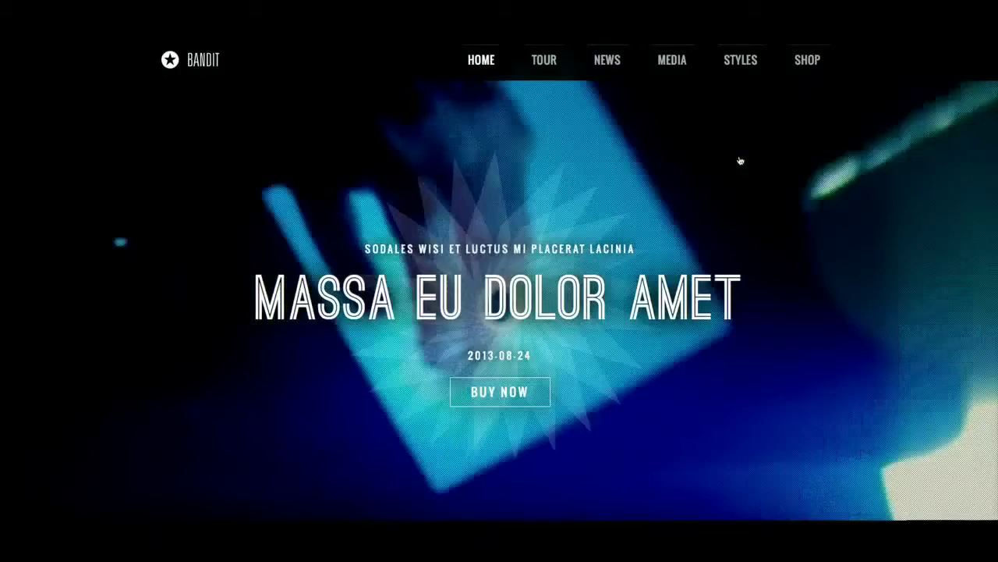
Step: Scroll through the Style 3 home page sections and back up, then apply Style 1
{"action": "scroll", "coordinate": [593, 248], "scroll_direction": "down", "scroll_amount": 3}
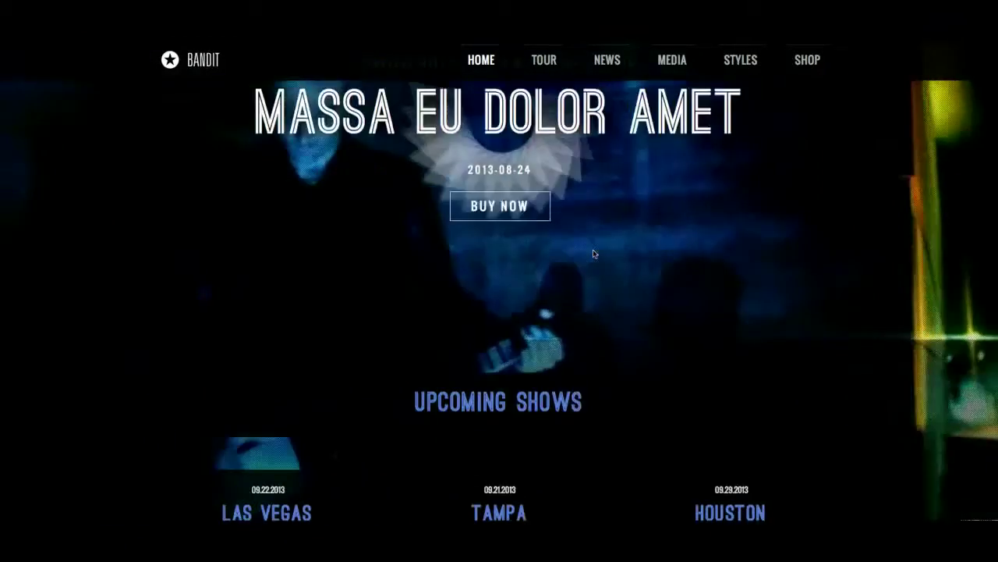
{"action": "scroll", "coordinate": [595, 253], "scroll_direction": "down", "scroll_amount": 2}
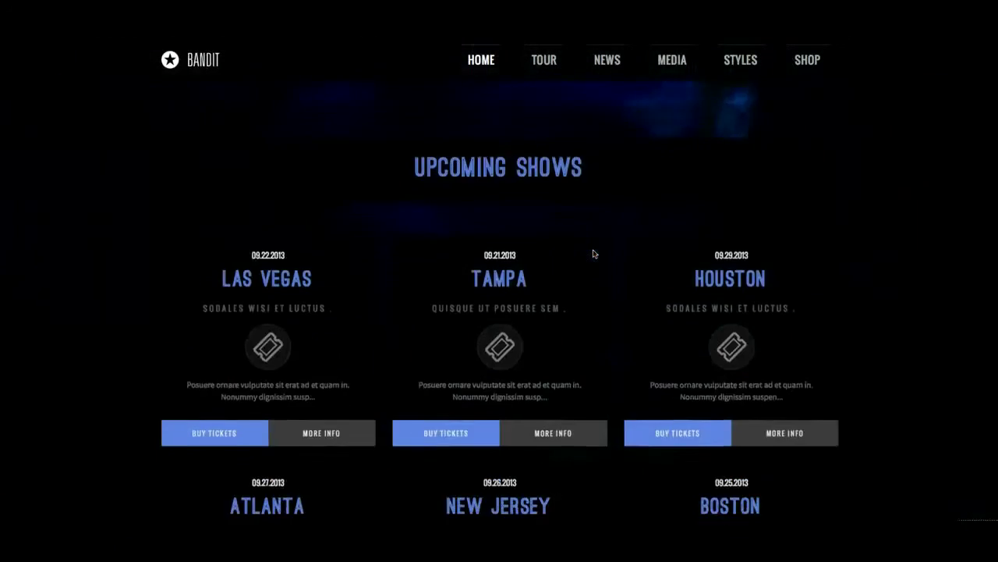
{"action": "scroll", "coordinate": [593, 253], "scroll_direction": "down", "scroll_amount": 7}
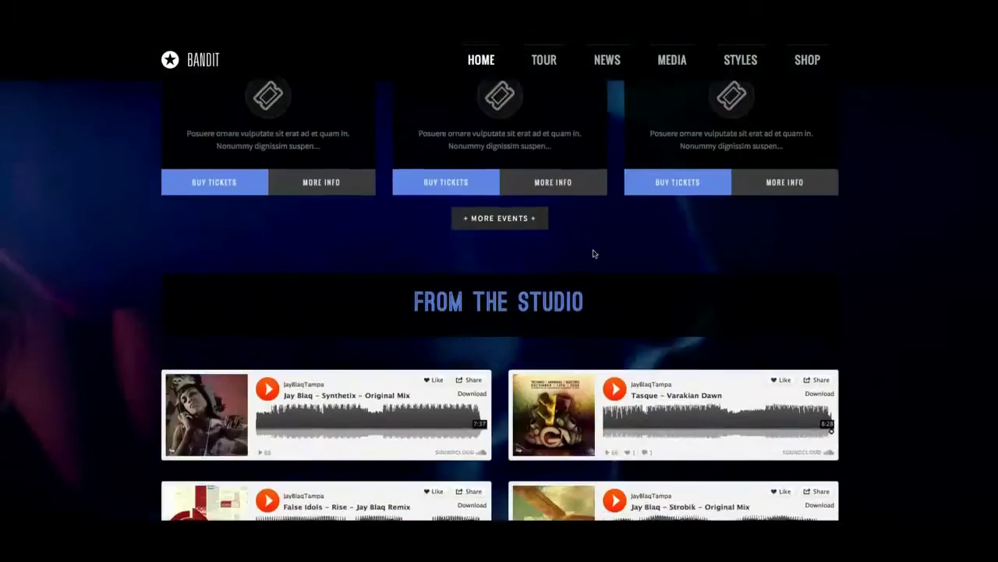
{"action": "scroll", "coordinate": [593, 254], "scroll_direction": "down", "scroll_amount": 10}
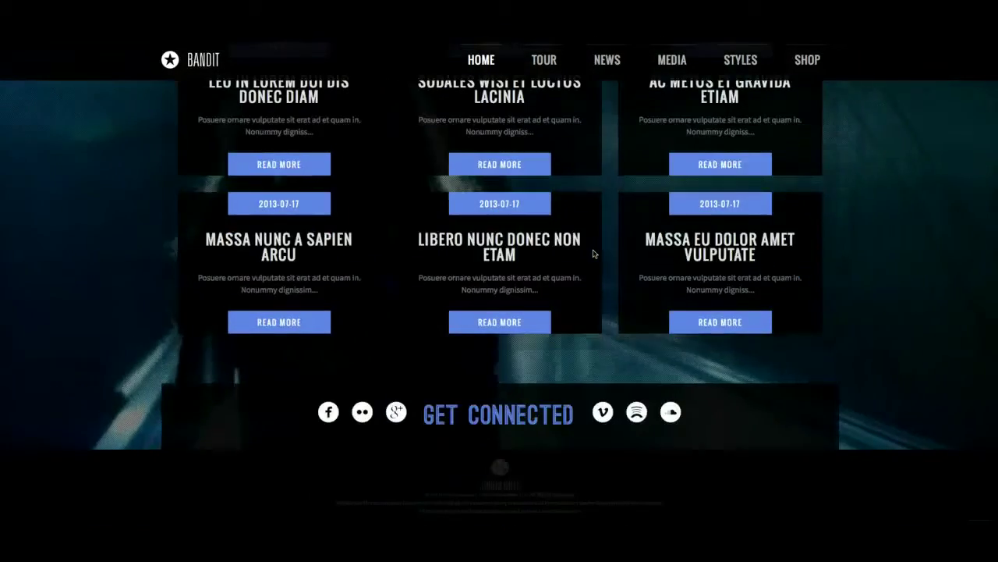
{"action": "scroll", "coordinate": [593, 254], "scroll_direction": "up", "scroll_amount": 20}
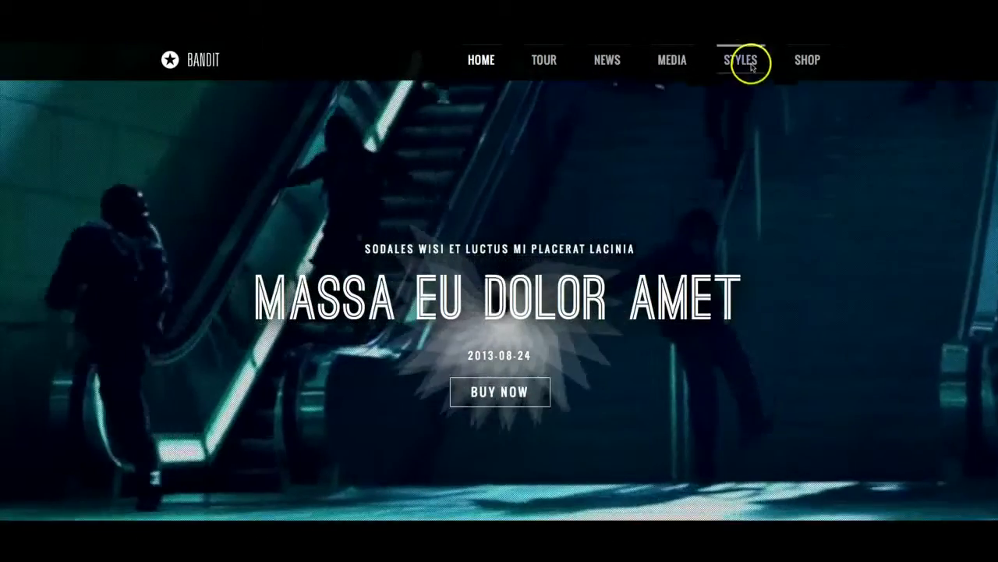
{"action": "mouse_move", "coordinate": [750, 60]}
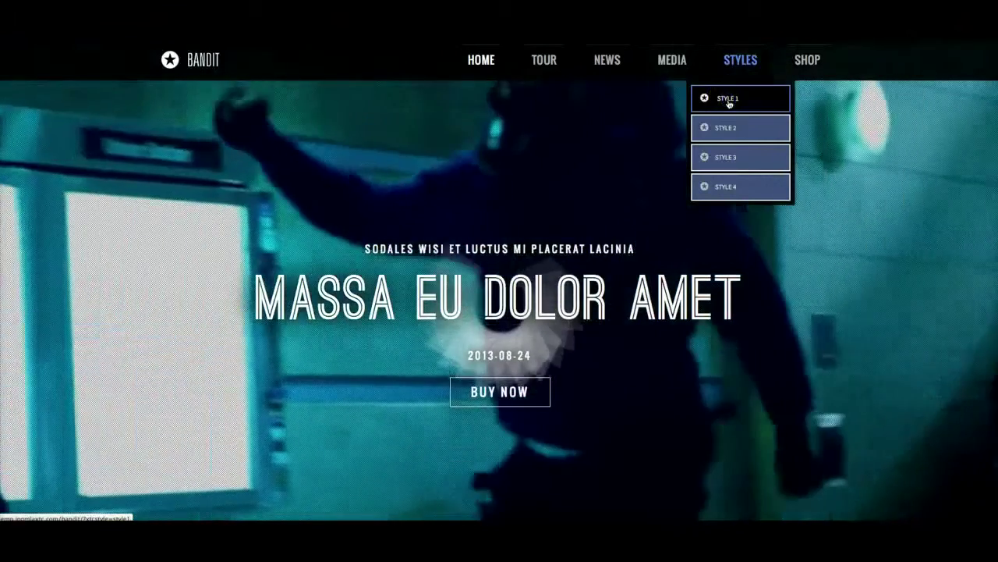
{"action": "left_click", "coordinate": [728, 102]}
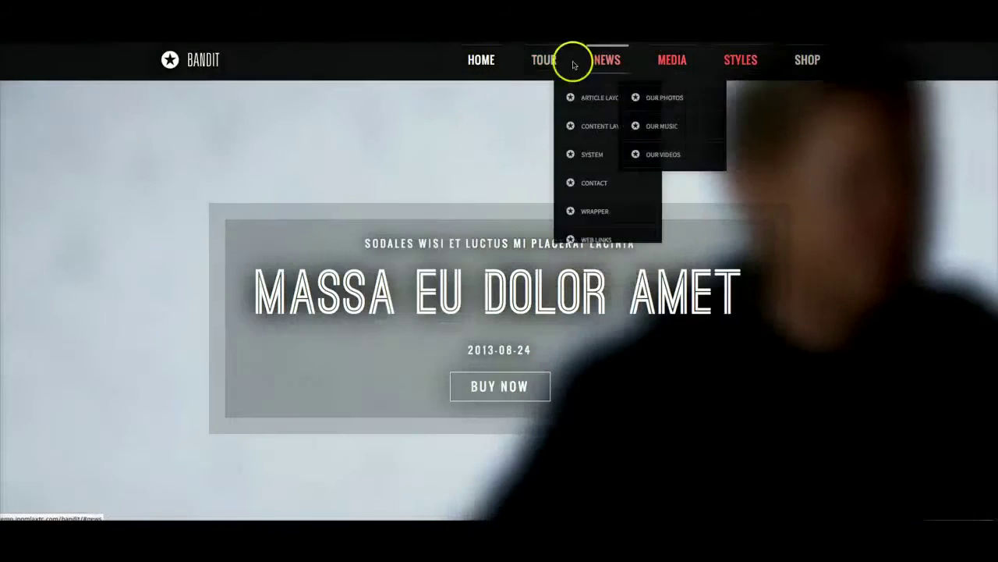
Step: Scroll down to the Upcoming Shows cards for Las Vegas, Tampa, Houston, Atlanta, New Jersey and Boston
{"action": "mouse_move", "coordinate": [482, 64]}
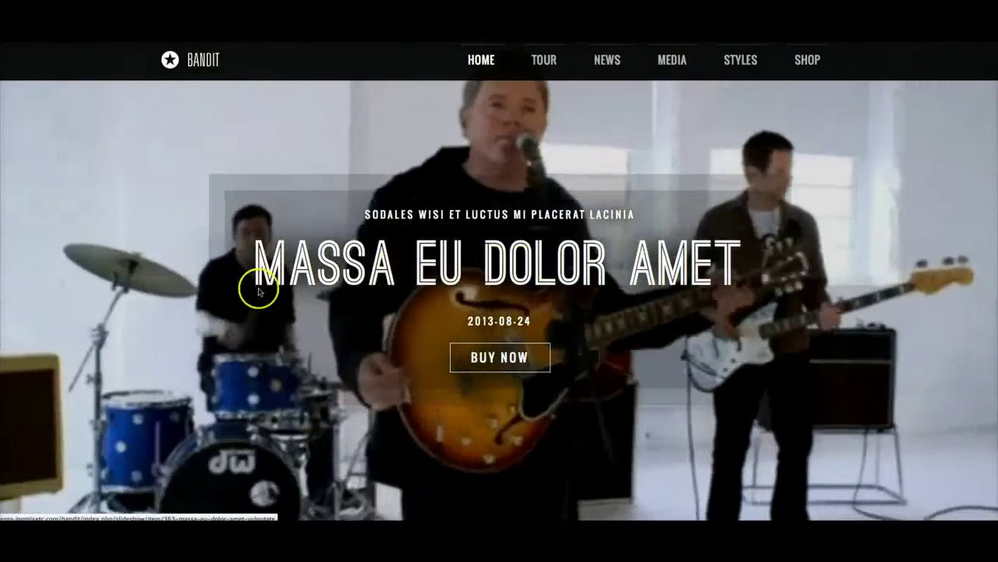
{"action": "scroll", "coordinate": [265, 303], "scroll_direction": "down", "scroll_amount": 5}
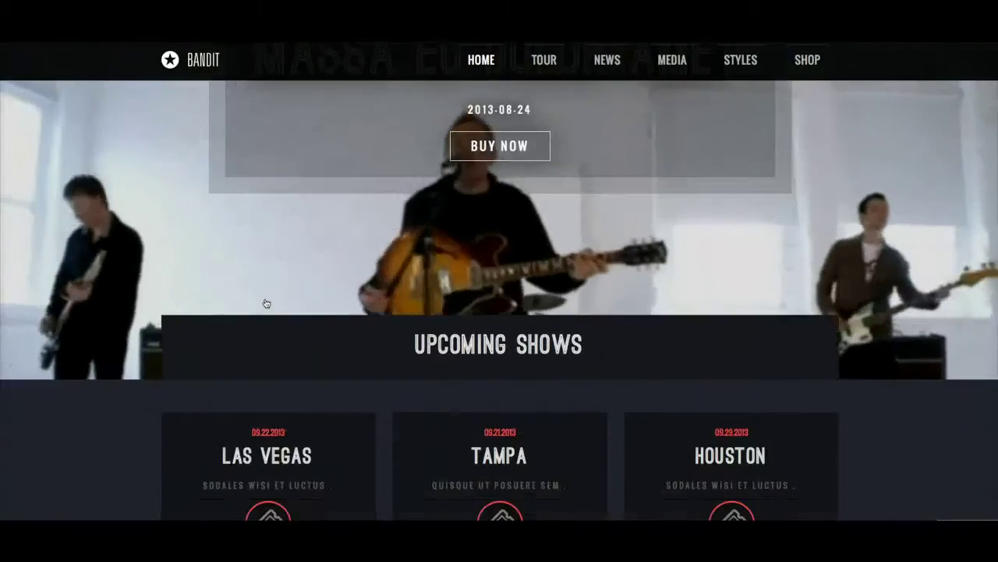
{"action": "scroll", "coordinate": [266, 303], "scroll_direction": "down", "scroll_amount": 1}
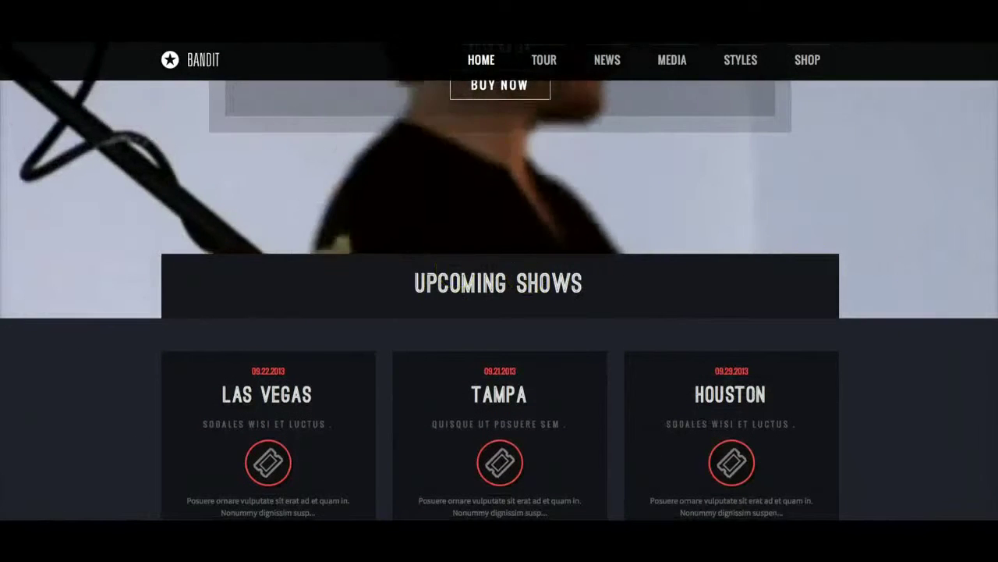
{"action": "scroll", "coordinate": [93, 275], "scroll_direction": "down", "scroll_amount": 4}
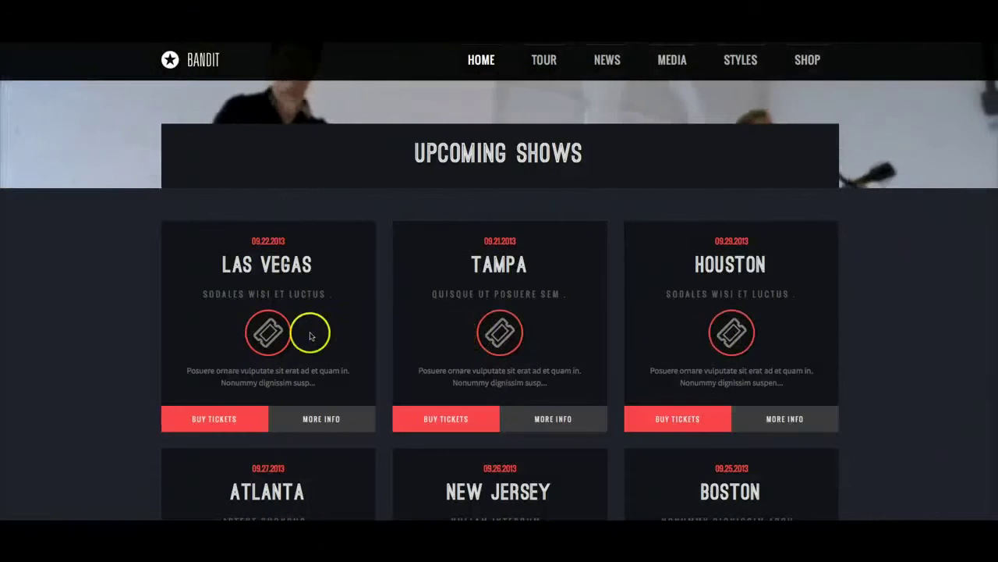
Step: Expand and collapse the extra show dates with + More Events, then scroll to From the Studio
{"action": "scroll", "coordinate": [273, 331], "scroll_direction": "down", "scroll_amount": 2}
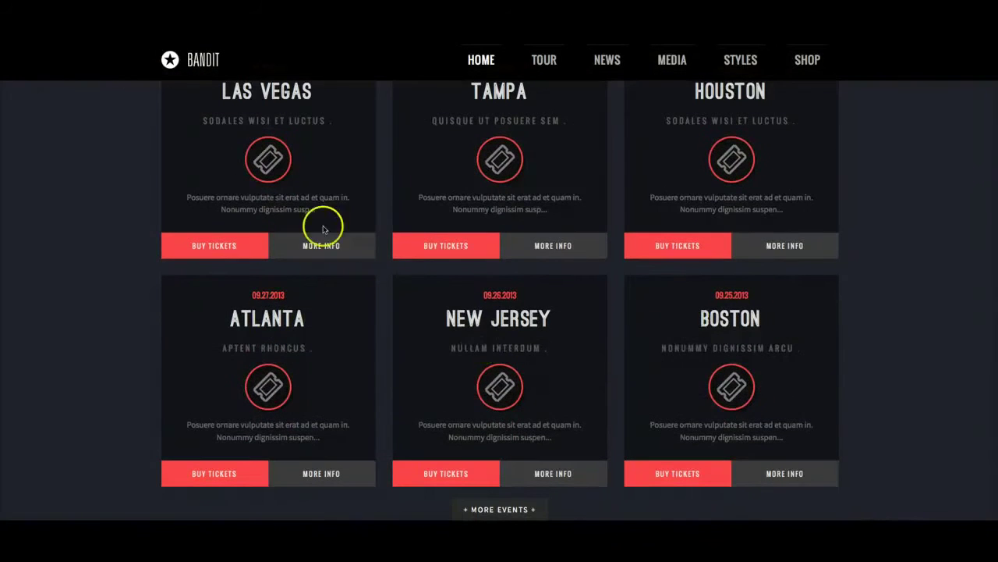
{"action": "scroll", "coordinate": [893, 401], "scroll_direction": "up", "scroll_amount": 2}
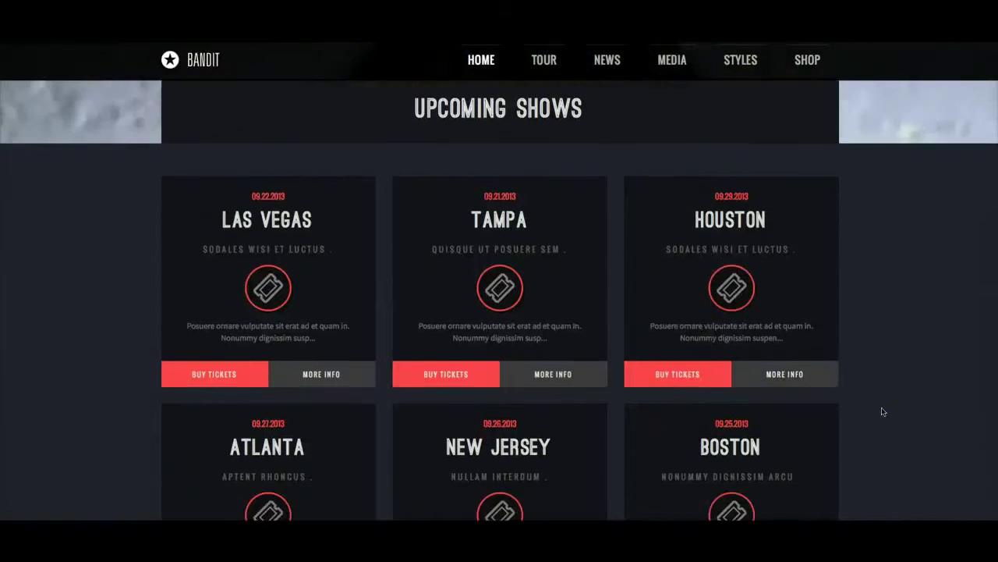
{"action": "scroll", "coordinate": [882, 411], "scroll_direction": "down", "scroll_amount": 3}
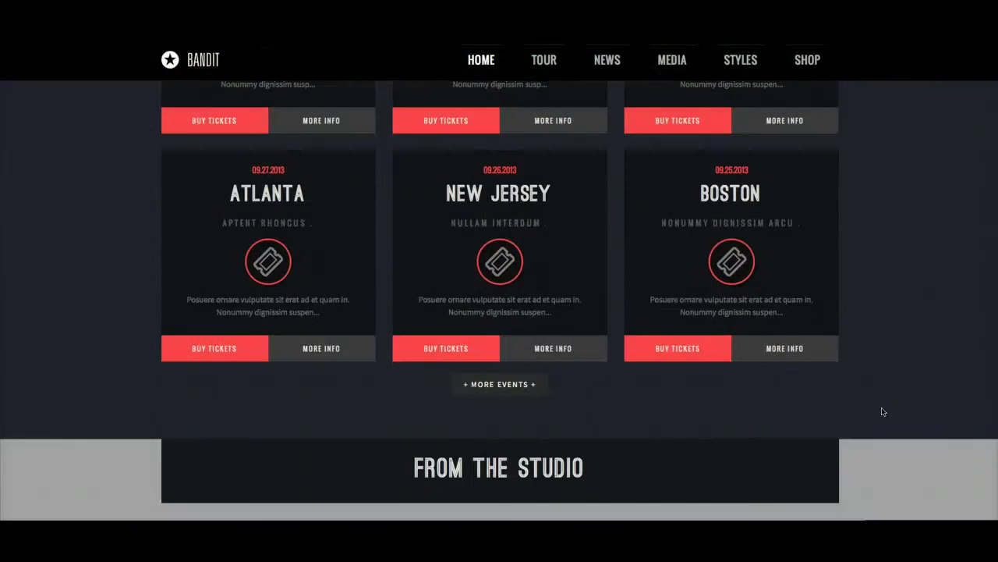
{"action": "left_click", "coordinate": [500, 390]}
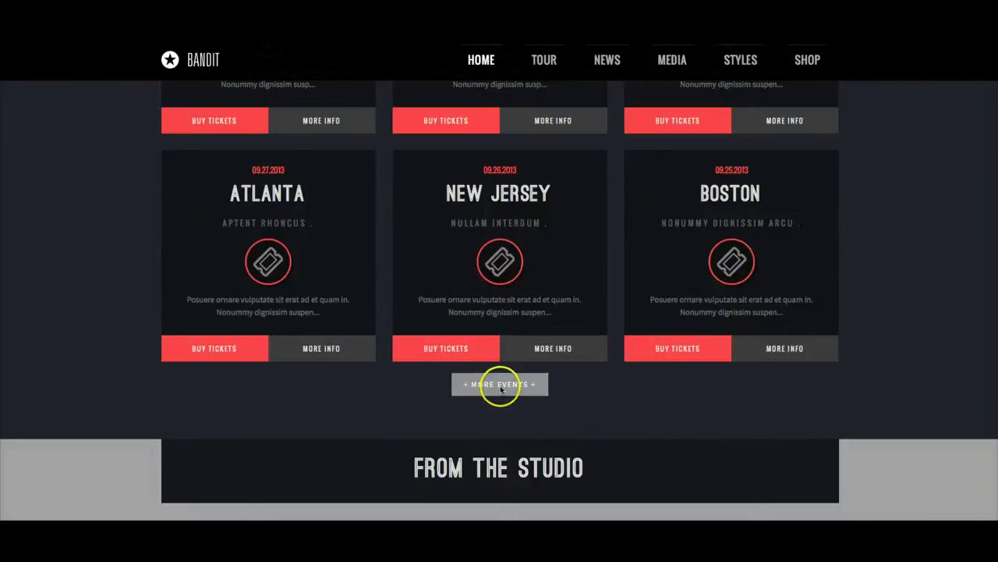
{"action": "scroll", "coordinate": [798, 375], "scroll_direction": "down", "scroll_amount": 2}
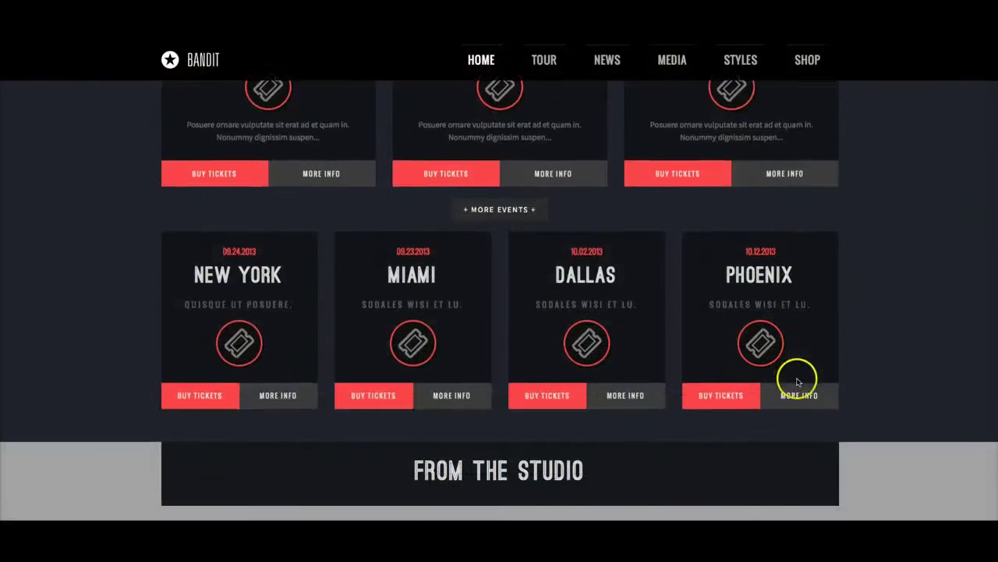
{"action": "left_click", "coordinate": [504, 215]}
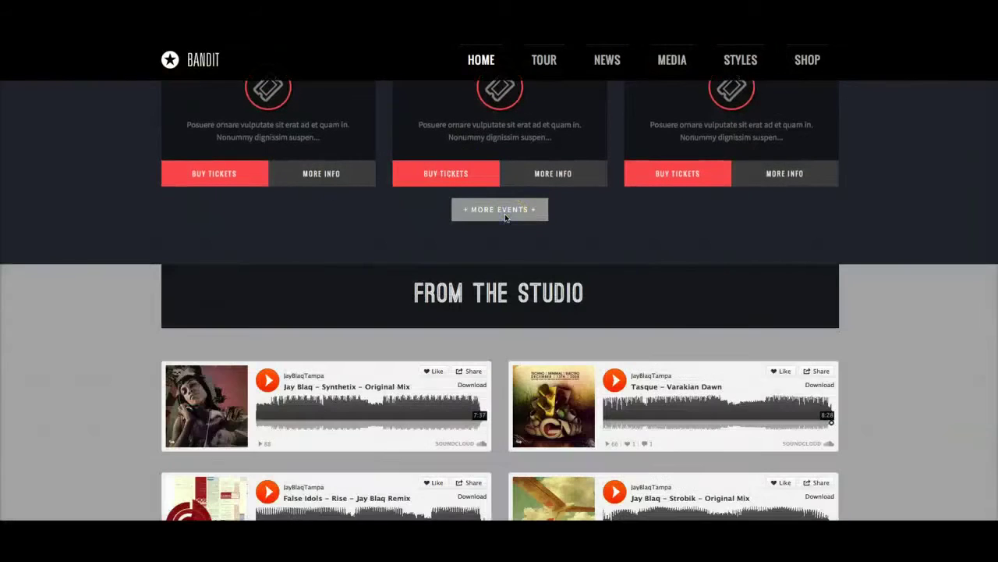
{"action": "scroll", "coordinate": [860, 259], "scroll_direction": "up", "scroll_amount": 2}
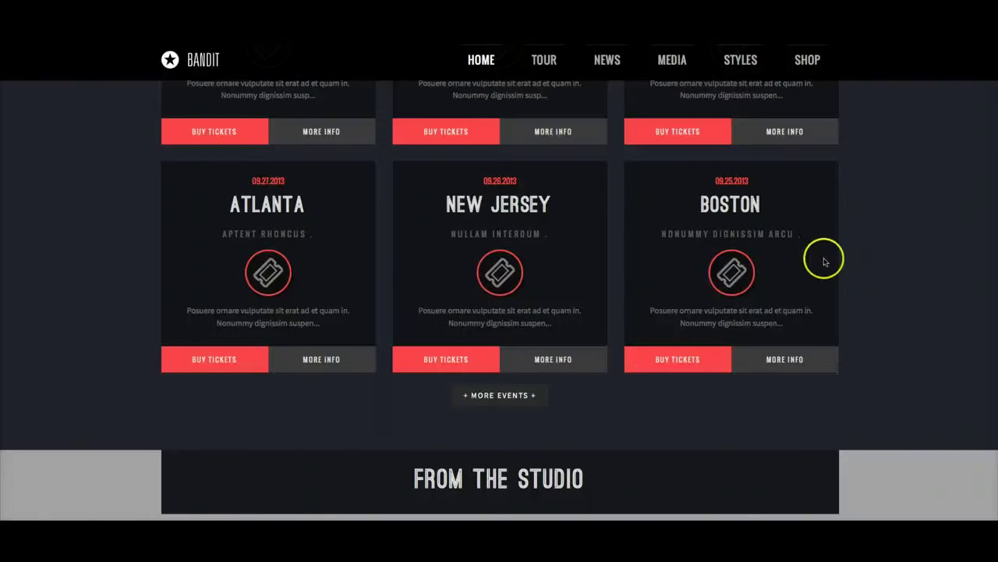
{"action": "scroll", "coordinate": [196, 327], "scroll_direction": "down", "scroll_amount": 2}
{"action": "scroll", "coordinate": [196, 326], "scroll_direction": "down", "scroll_amount": 2}
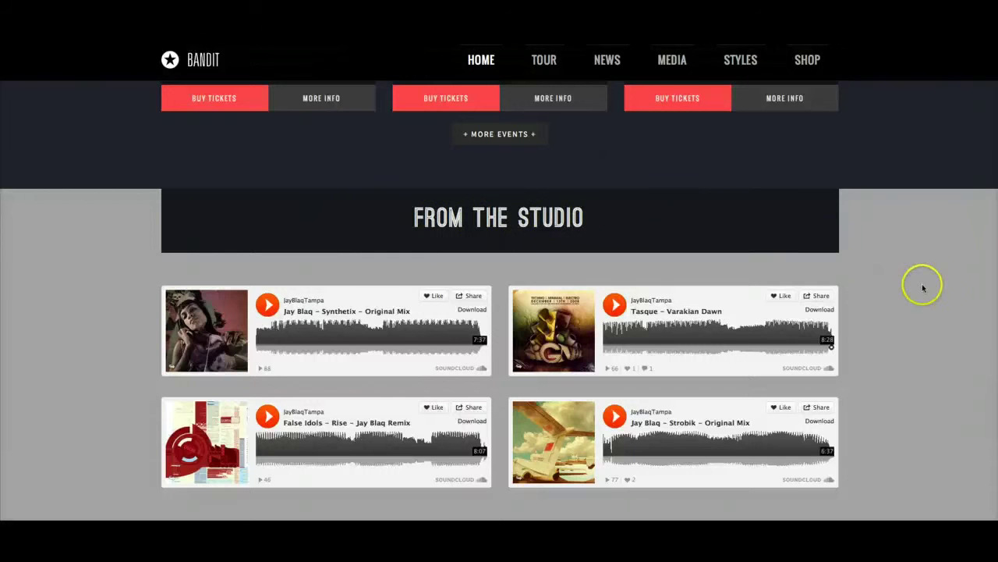
Step: Show the share options and embed code for the 'False Idols – Rise – Jay Blaq Remix' track
{"action": "scroll", "coordinate": [928, 285], "scroll_direction": "down", "scroll_amount": 1}
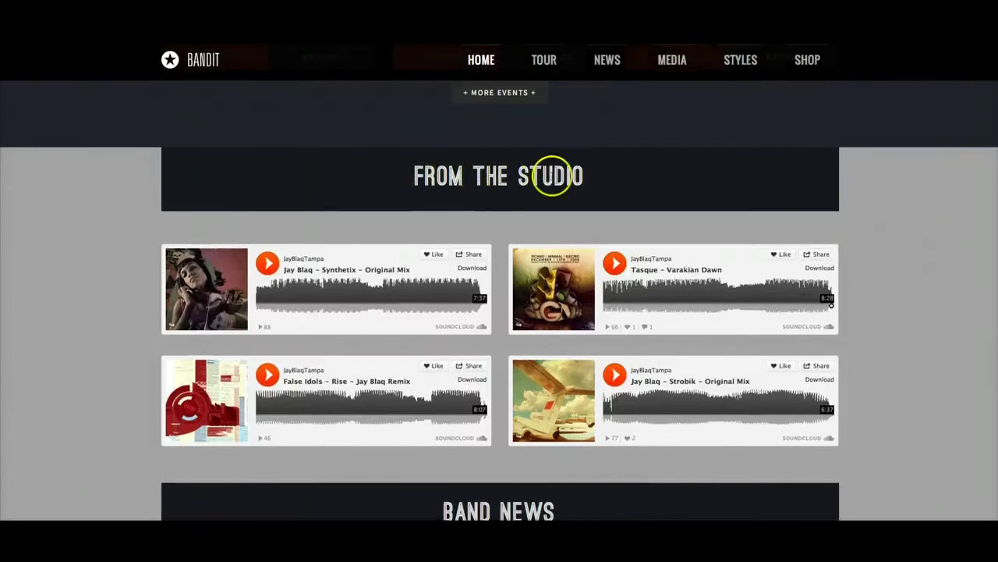
{"action": "scroll", "coordinate": [118, 203], "scroll_direction": "down", "scroll_amount": 3}
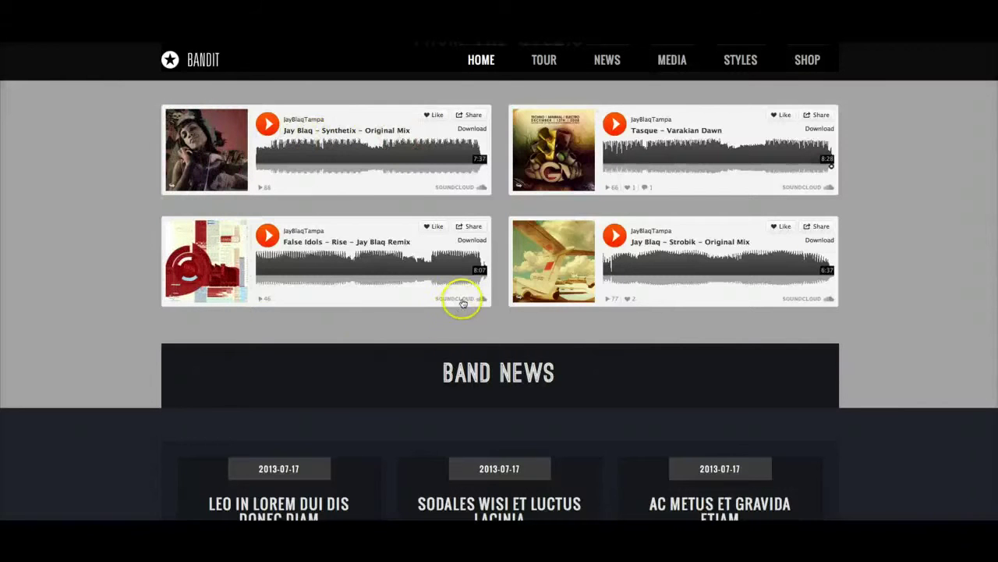
{"action": "left_click", "coordinate": [468, 229]}
{"action": "left_click", "coordinate": [460, 290]}
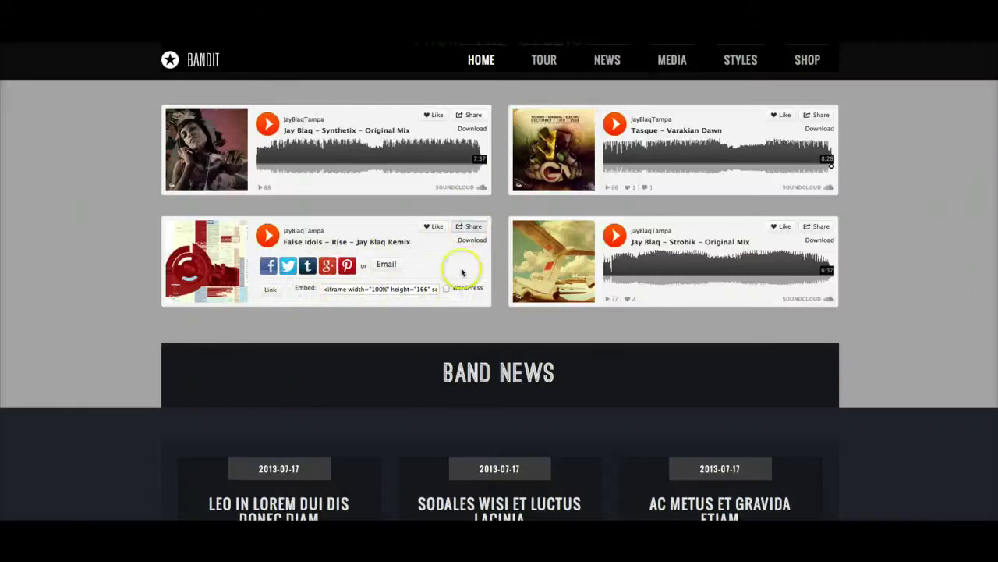
{"action": "mouse_move", "coordinate": [179, 156]}
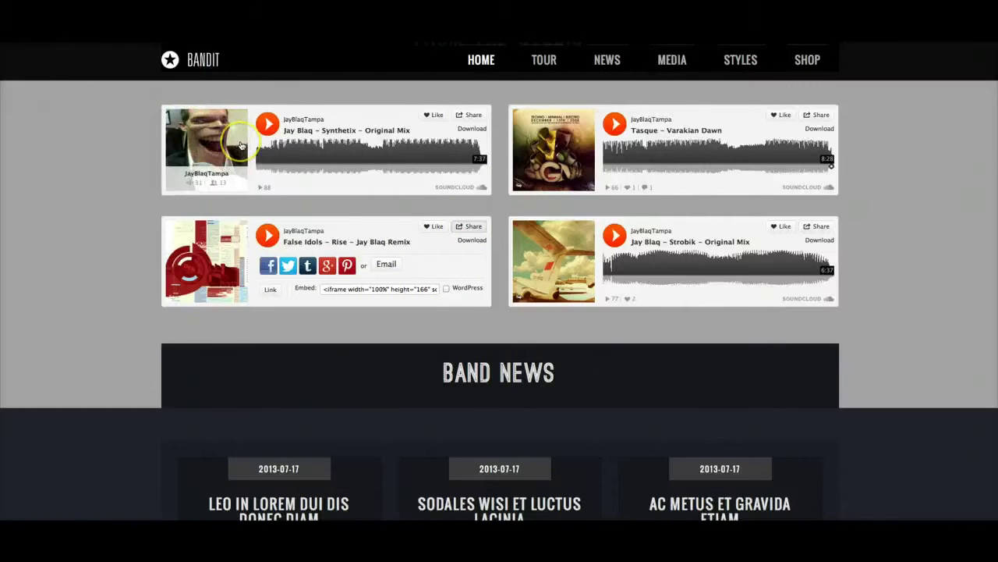
{"action": "mouse_move", "coordinate": [557, 263]}
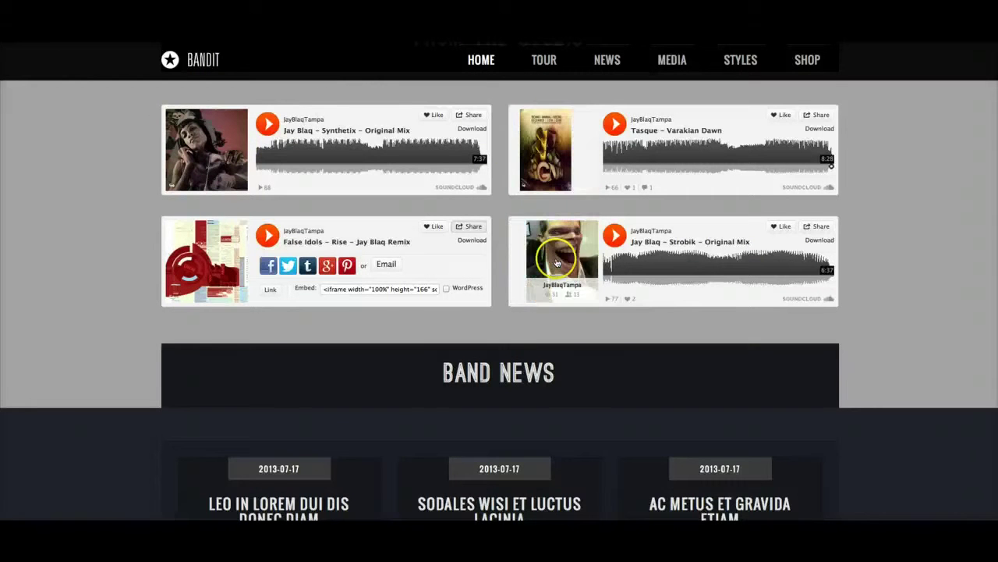
{"action": "scroll", "coordinate": [117, 232], "scroll_direction": "down", "scroll_amount": 1}
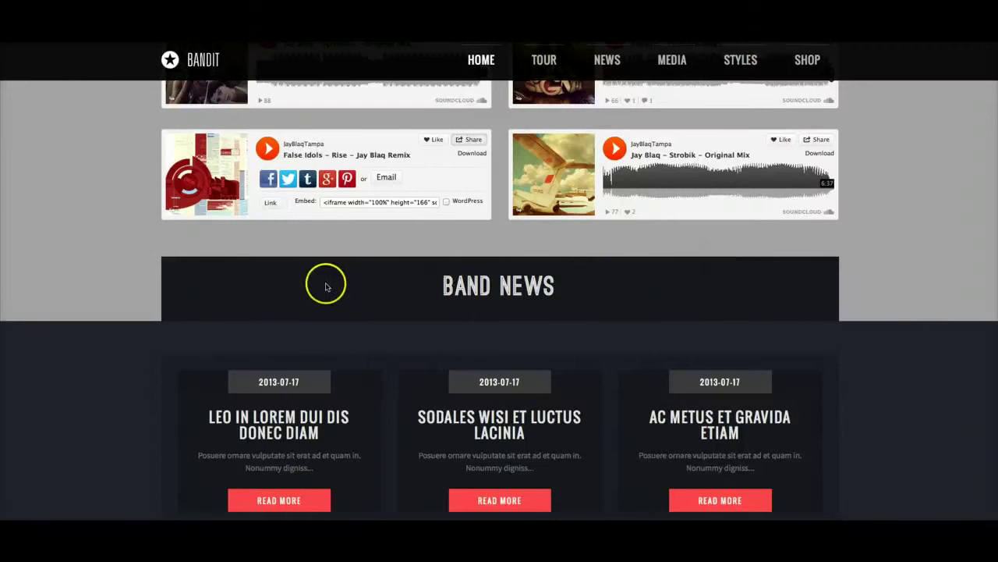
Step: Scroll past the players through Band News to the Get Connected footer and back up
{"action": "scroll", "coordinate": [107, 288], "scroll_direction": "down", "scroll_amount": 2}
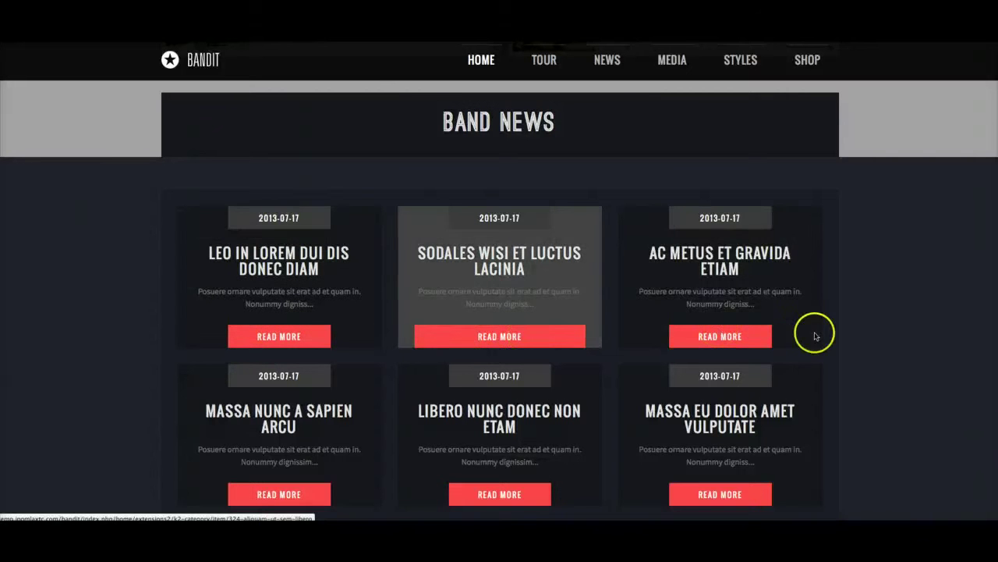
{"action": "scroll", "coordinate": [922, 276], "scroll_direction": "up", "scroll_amount": 2}
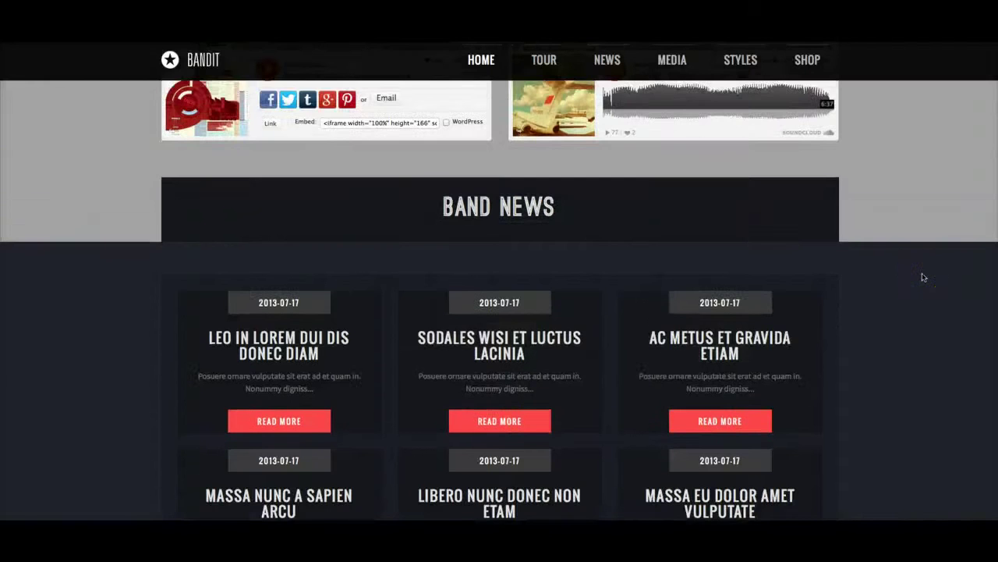
{"action": "scroll", "coordinate": [923, 276], "scroll_direction": "down", "scroll_amount": 3}
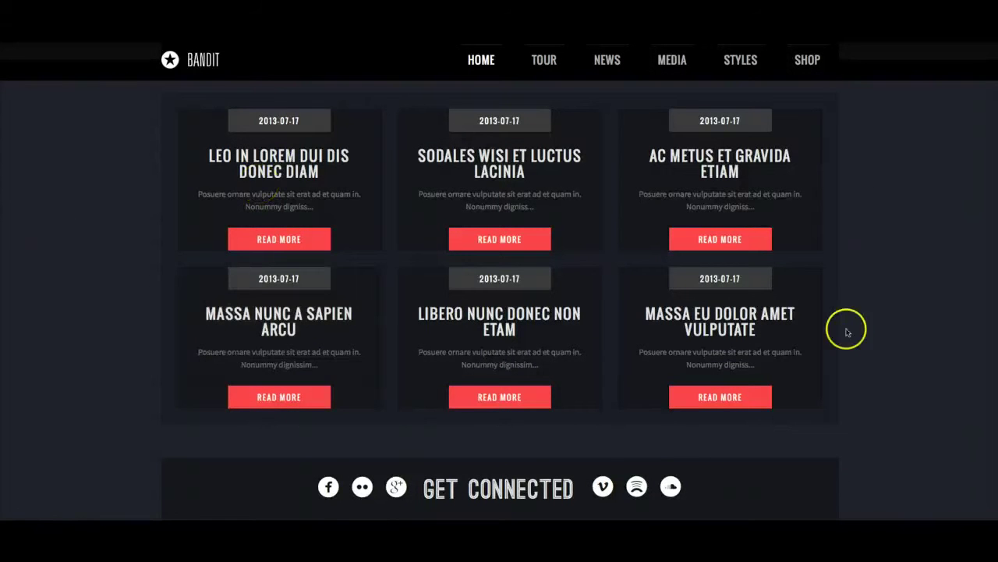
{"action": "scroll", "coordinate": [94, 262], "scroll_direction": "down", "scroll_amount": 1}
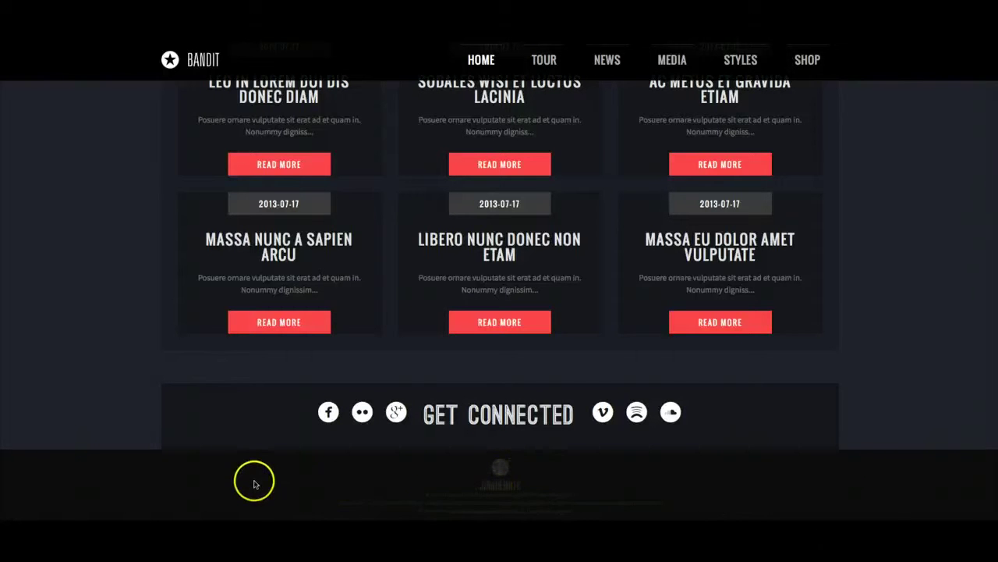
{"action": "scroll", "coordinate": [252, 471], "scroll_direction": "up", "scroll_amount": 20}
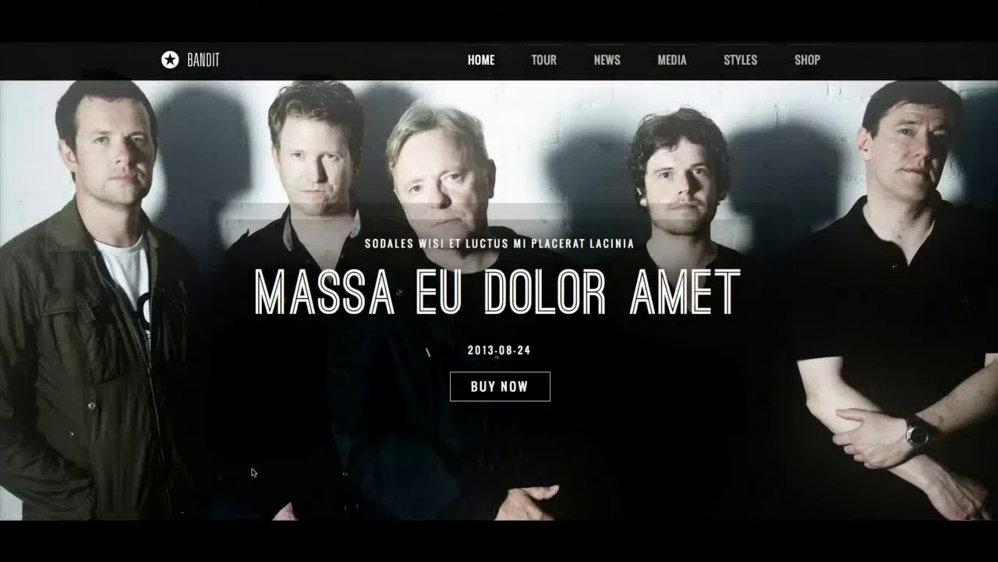
{"action": "scroll", "coordinate": [252, 472], "scroll_direction": "down", "scroll_amount": 8}
{"action": "scroll", "coordinate": [252, 472], "scroll_direction": "down", "scroll_amount": 1}
{"action": "scroll", "coordinate": [252, 471], "scroll_direction": "up", "scroll_amount": 1}
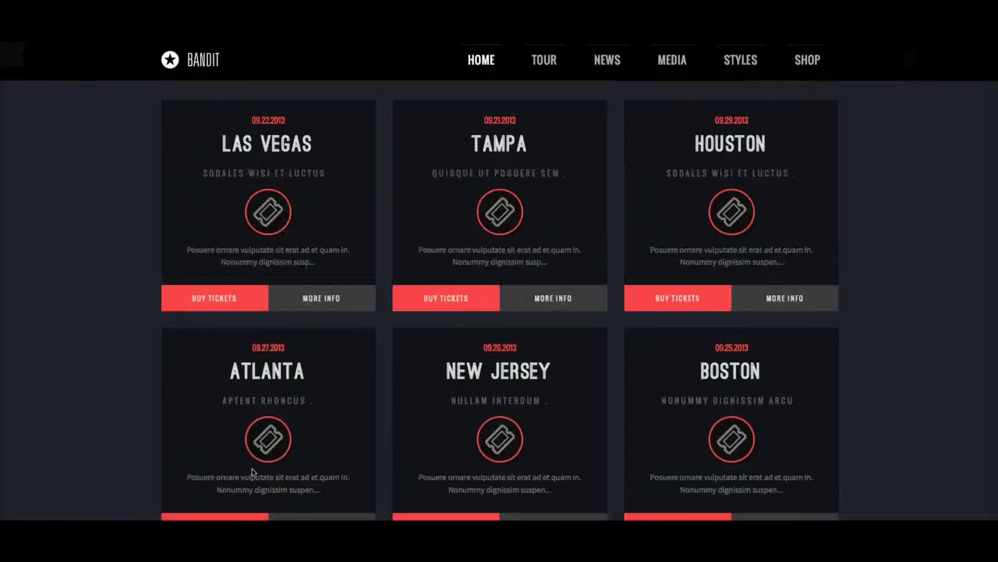
{"action": "scroll", "coordinate": [252, 472], "scroll_direction": "up", "scroll_amount": 2}
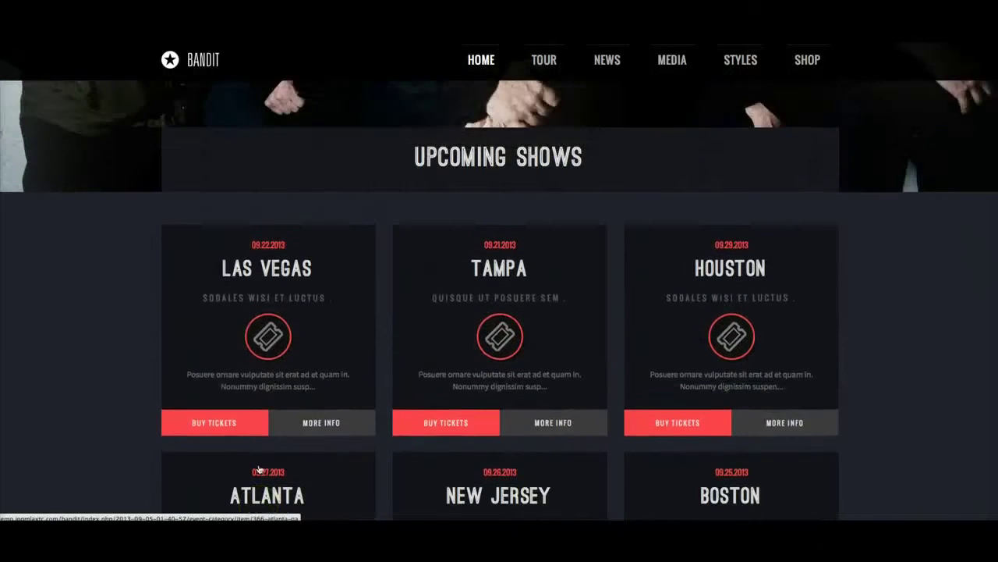
{"action": "scroll", "coordinate": [260, 469], "scroll_direction": "down", "scroll_amount": 3}
{"action": "scroll", "coordinate": [260, 469], "scroll_direction": "up", "scroll_amount": 1}
{"action": "left_click", "coordinate": [295, 465]}
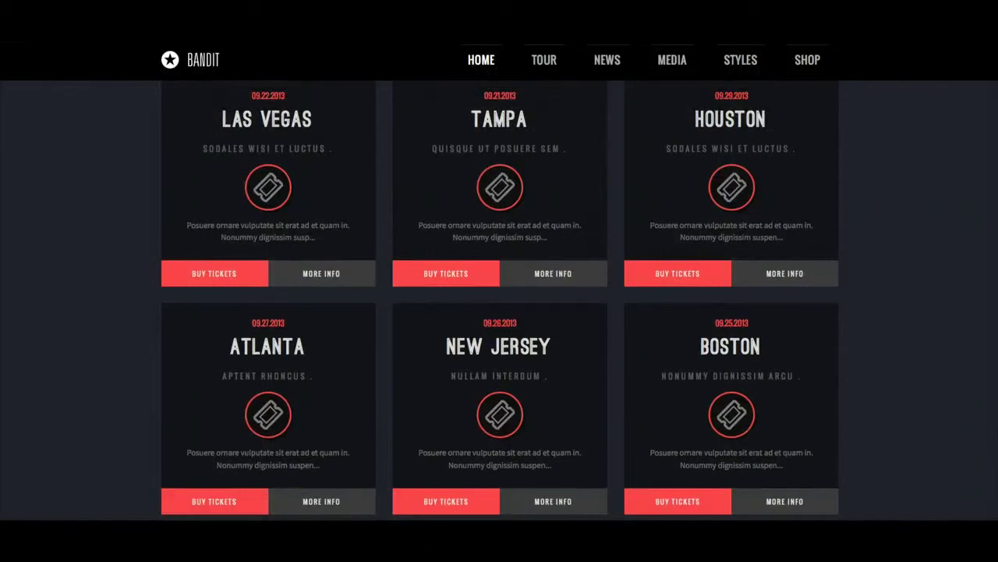
Step: Narrow the live view to phone width, scroll the single-column page to Band News, then widen it
{"action": "left_click_drag", "start_coordinate": [984, 292], "coordinate": [468, 276]}
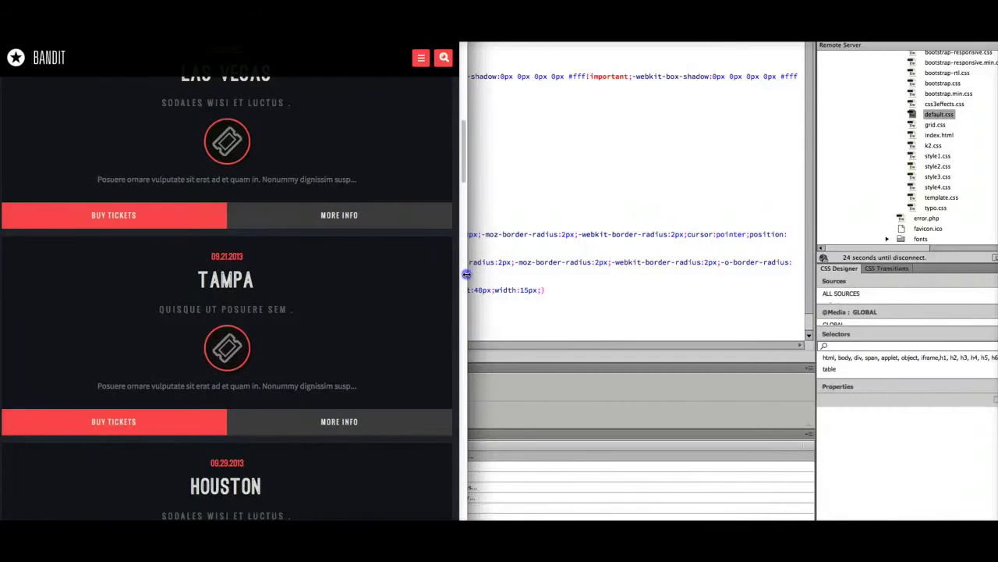
{"action": "left_click_drag", "start_coordinate": [488, 275], "coordinate": [288, 267]}
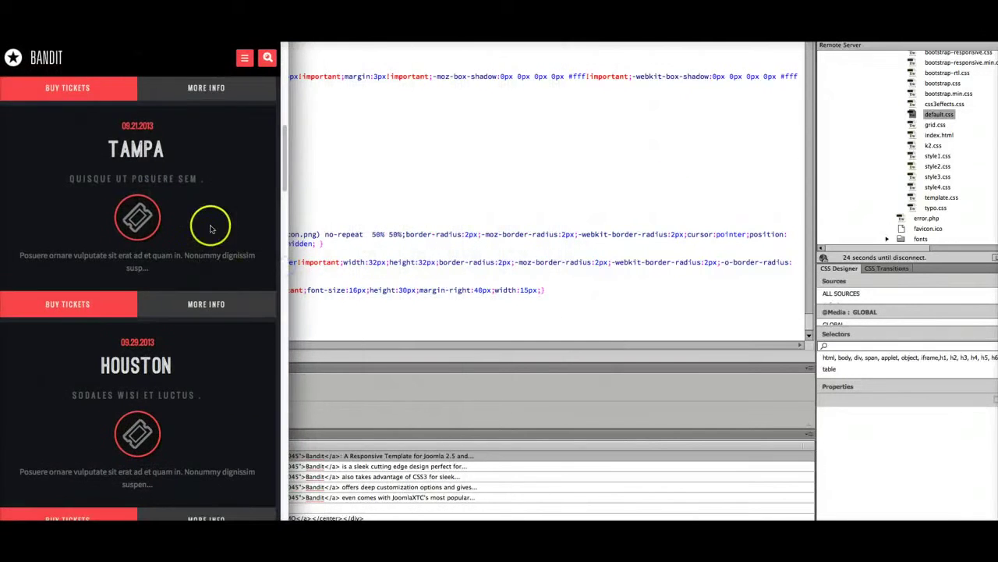
{"action": "scroll", "coordinate": [208, 227], "scroll_direction": "up", "scroll_amount": 10}
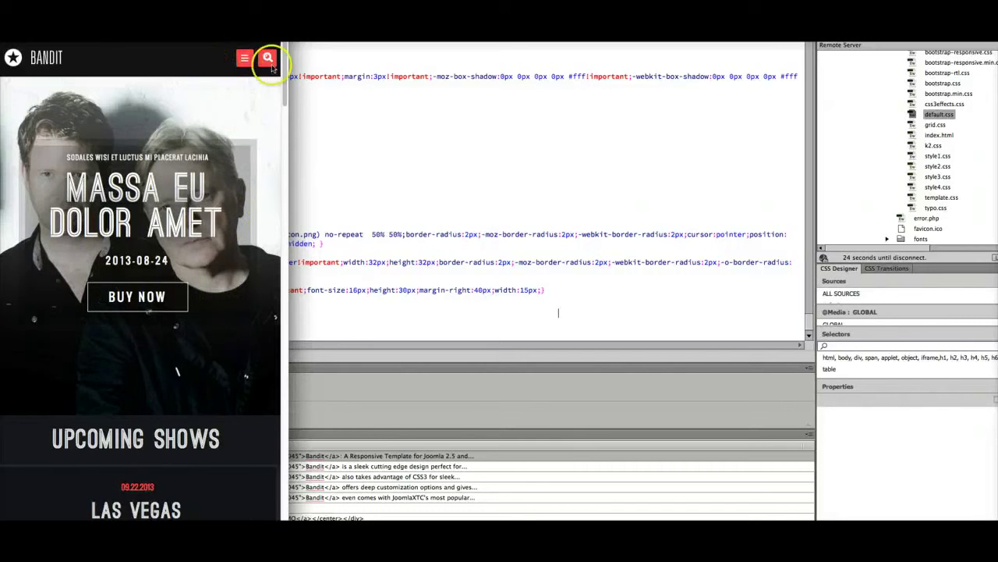
{"action": "scroll", "coordinate": [193, 271], "scroll_direction": "down", "scroll_amount": 2}
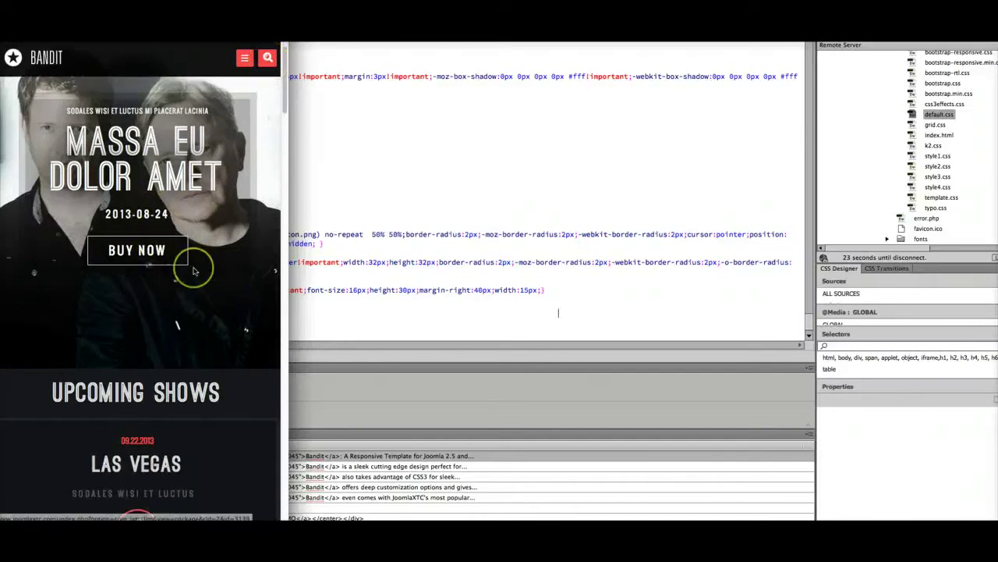
{"action": "scroll", "coordinate": [193, 271], "scroll_direction": "down", "scroll_amount": 15}
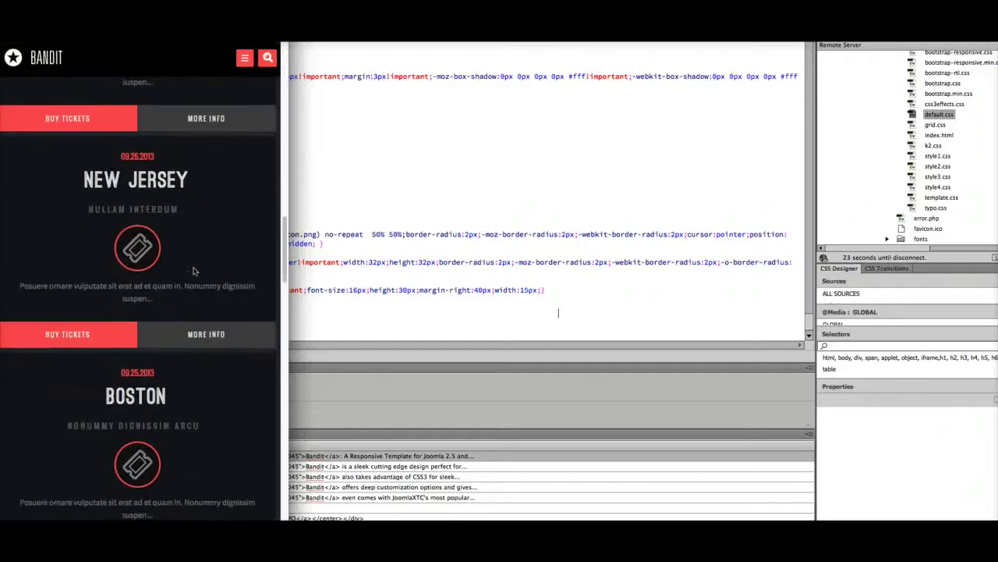
{"action": "scroll", "coordinate": [194, 271], "scroll_direction": "down", "scroll_amount": 20}
{"action": "scroll", "coordinate": [193, 271], "scroll_direction": "down", "scroll_amount": 10}
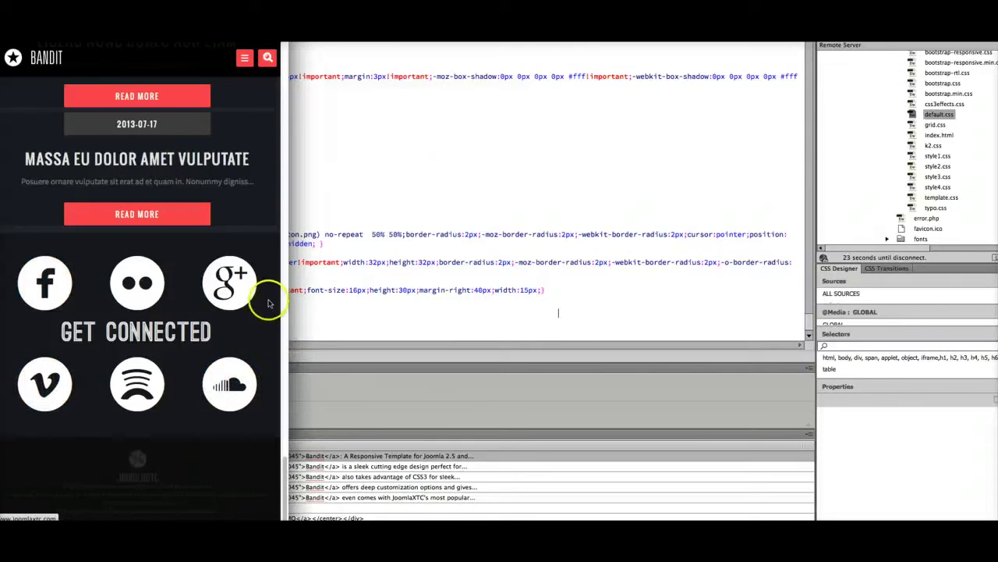
{"action": "left_click_drag", "start_coordinate": [308, 291], "coordinate": [997, 279]}
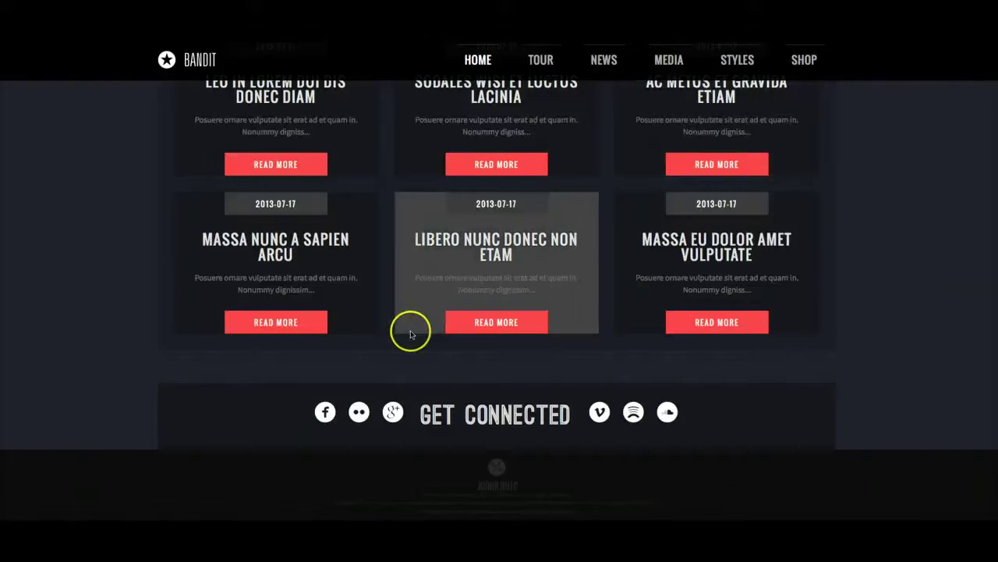
Step: Scroll back up to the hero slide and open the 'Massa Eu Dolor Amet' featured article
{"action": "scroll", "coordinate": [408, 330], "scroll_direction": "up", "scroll_amount": 10}
{"action": "scroll", "coordinate": [408, 333], "scroll_direction": "up", "scroll_amount": 10}
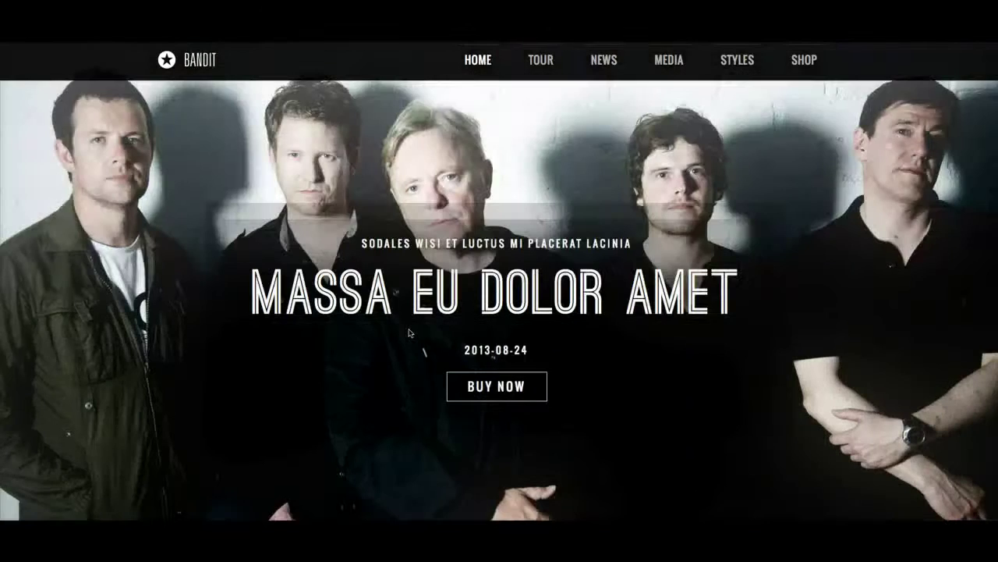
{"action": "scroll", "coordinate": [408, 333], "scroll_direction": "down", "scroll_amount": 5}
{"action": "scroll", "coordinate": [408, 333], "scroll_direction": "up", "scroll_amount": 5}
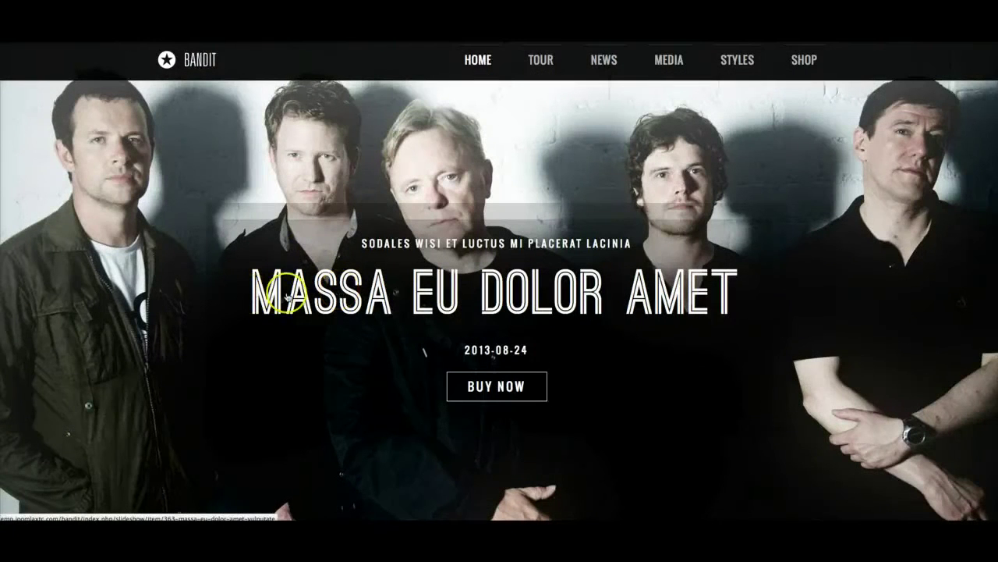
{"action": "left_click", "coordinate": [542, 299]}
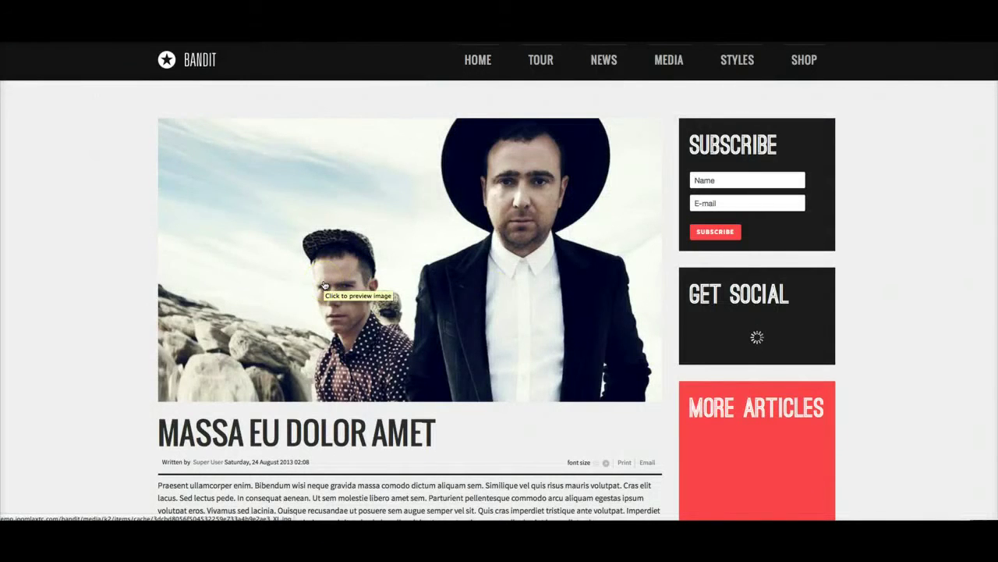
Step: Scroll through the article text and its Subscribe, Get Social and More Articles sidebar, then narrow the page
{"action": "scroll", "coordinate": [324, 285], "scroll_direction": "down", "scroll_amount": 2}
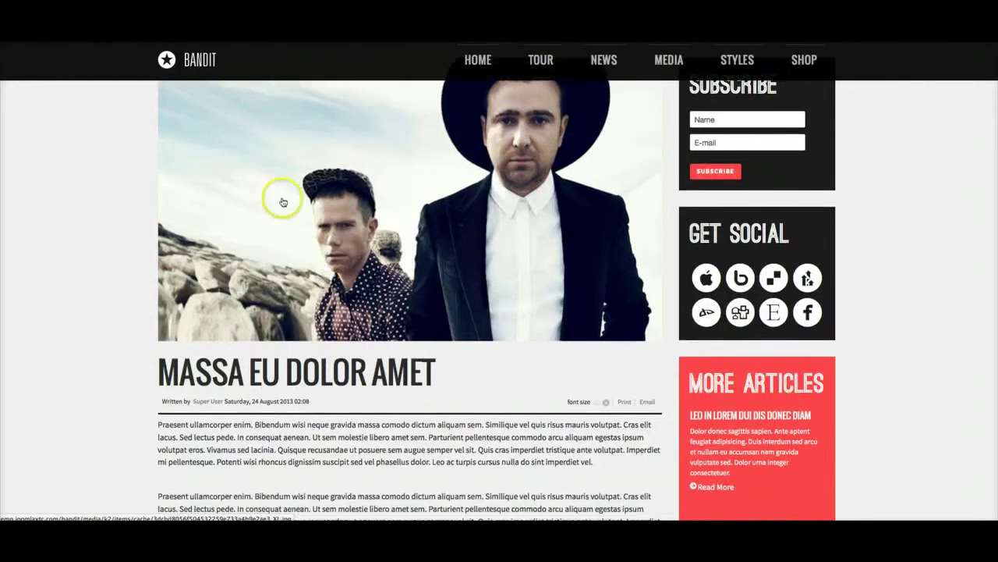
{"action": "scroll", "coordinate": [479, 366], "scroll_direction": "down", "scroll_amount": 4}
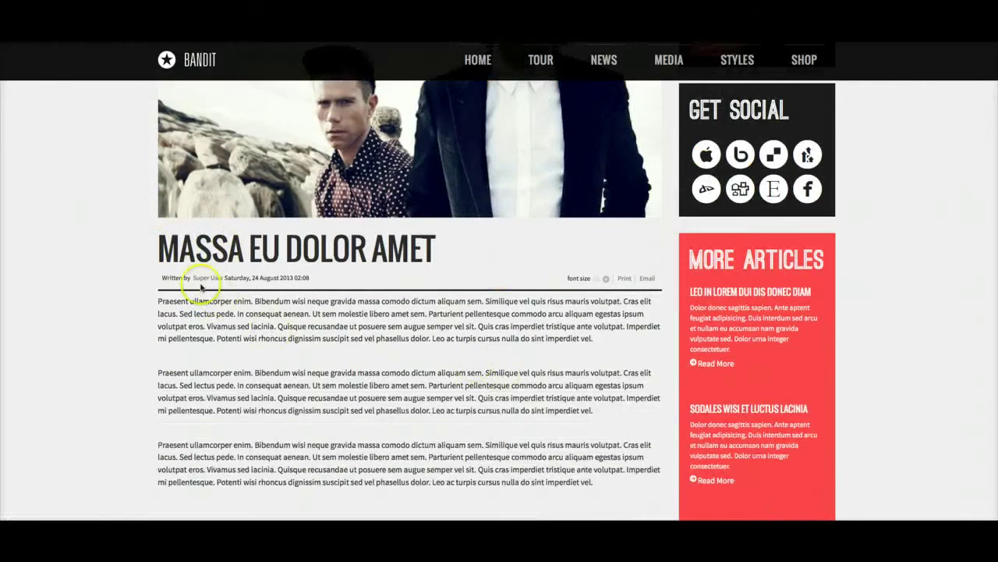
{"action": "scroll", "coordinate": [470, 392], "scroll_direction": "down", "scroll_amount": 4}
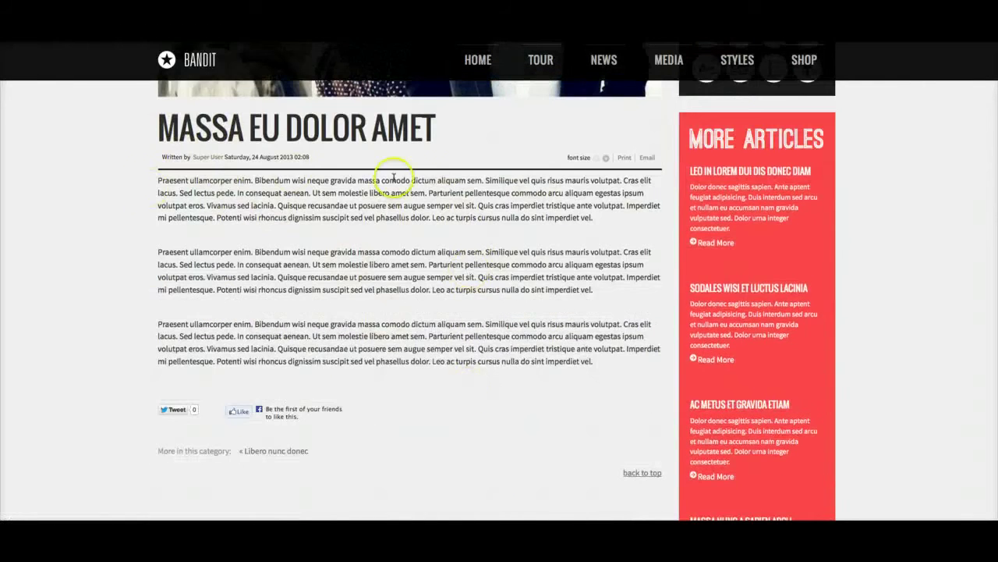
{"action": "scroll", "coordinate": [486, 401], "scroll_direction": "up", "scroll_amount": 10}
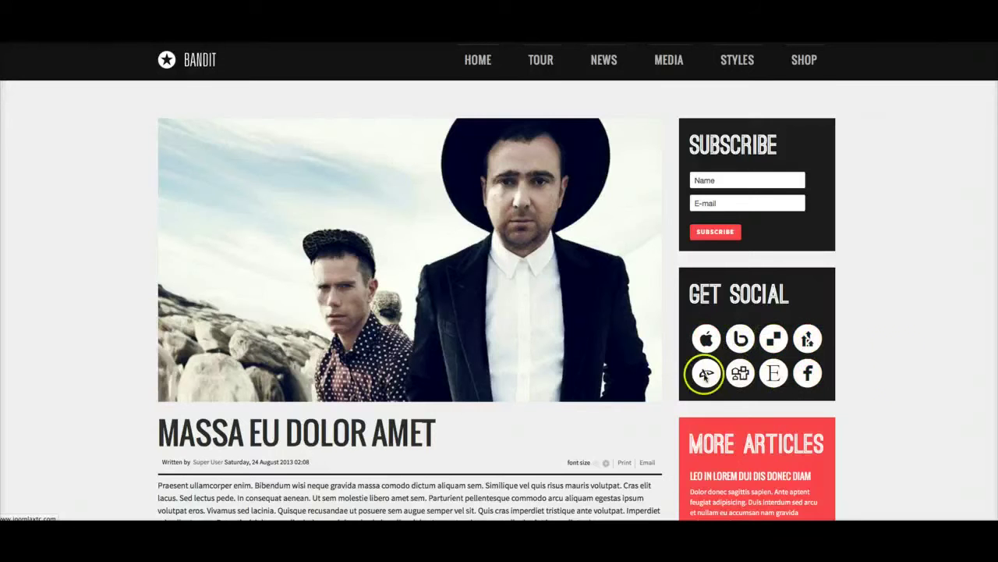
{"action": "scroll", "coordinate": [913, 347], "scroll_direction": "down", "scroll_amount": 3}
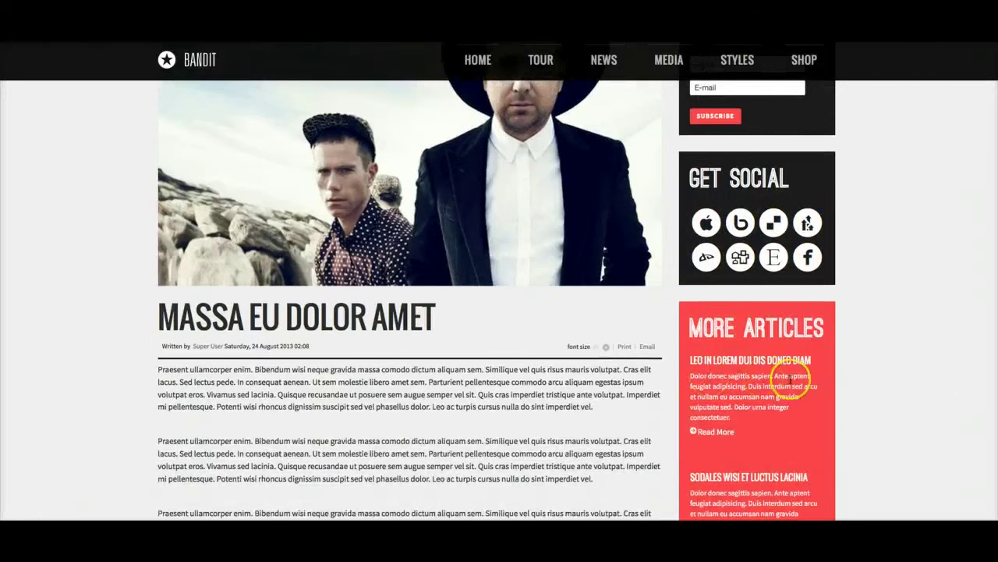
{"action": "scroll", "coordinate": [790, 375], "scroll_direction": "down", "scroll_amount": 2}
{"action": "scroll", "coordinate": [790, 380], "scroll_direction": "down", "scroll_amount": 5}
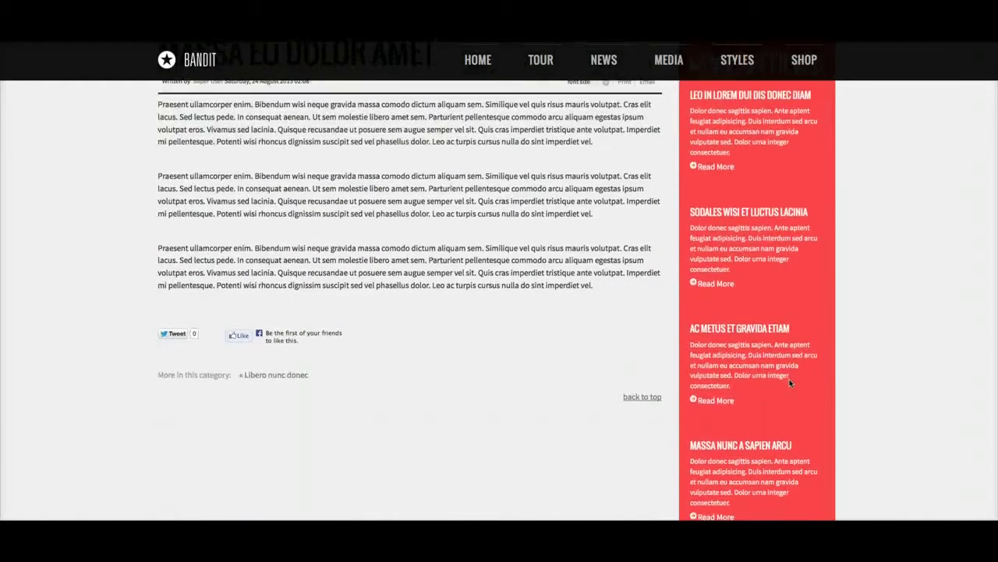
{"action": "scroll", "coordinate": [791, 382], "scroll_direction": "up", "scroll_amount": 10}
{"action": "scroll", "coordinate": [831, 413], "scroll_direction": "down", "scroll_amount": 2}
{"action": "scroll", "coordinate": [921, 413], "scroll_direction": "up", "scroll_amount": 4}
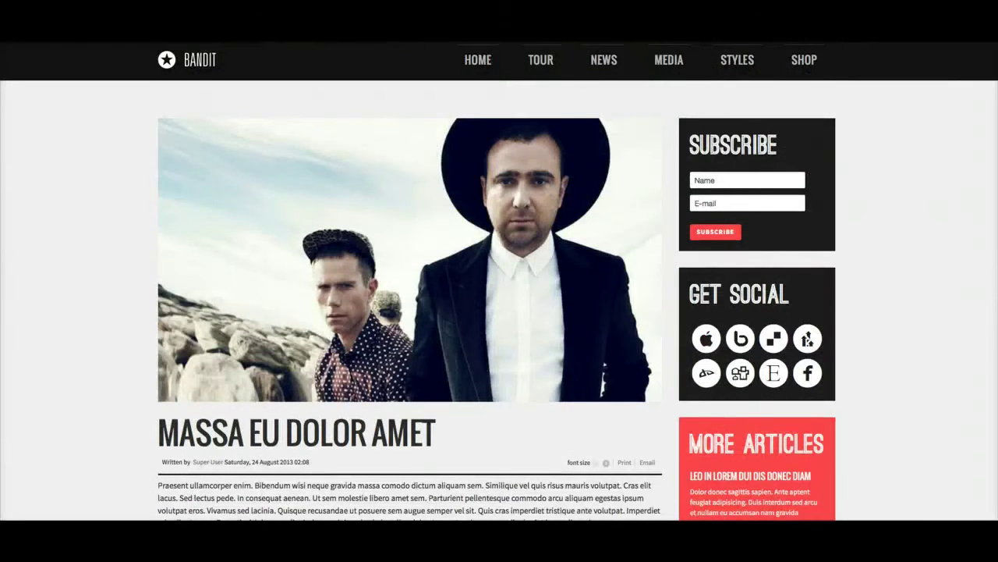
{"action": "left_click_drag", "start_coordinate": [940, 281], "coordinate": [243, 265]}
Step: Scroll the narrow mobile 'Massa Eu Dolor Amet' article and More Articles, then widen it back to desktop width
{"action": "scroll", "coordinate": [177, 315], "scroll_direction": "down", "scroll_amount": 10}
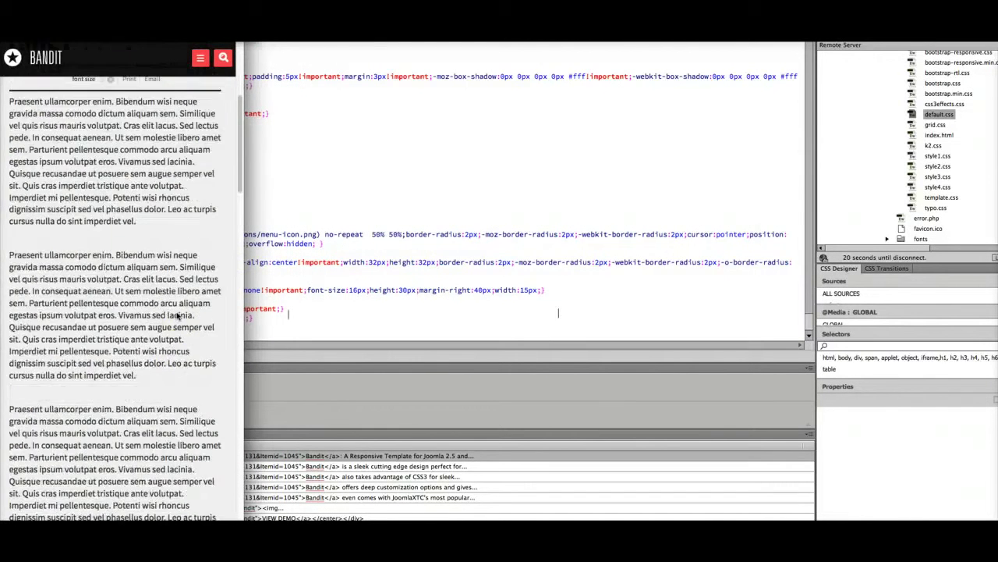
{"action": "scroll", "coordinate": [176, 315], "scroll_direction": "down", "scroll_amount": 10}
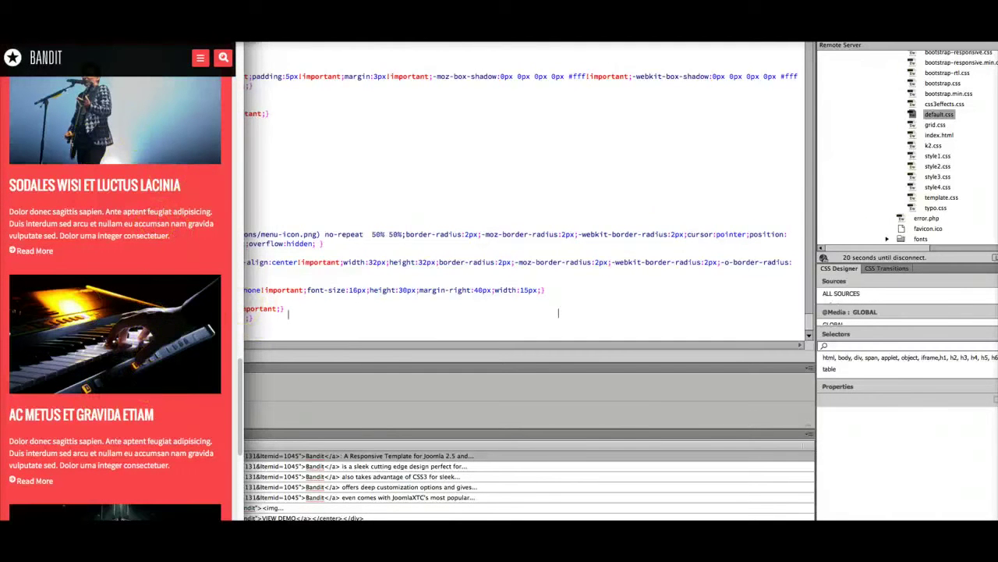
{"action": "scroll", "coordinate": [134, 319], "scroll_direction": "down", "scroll_amount": 5}
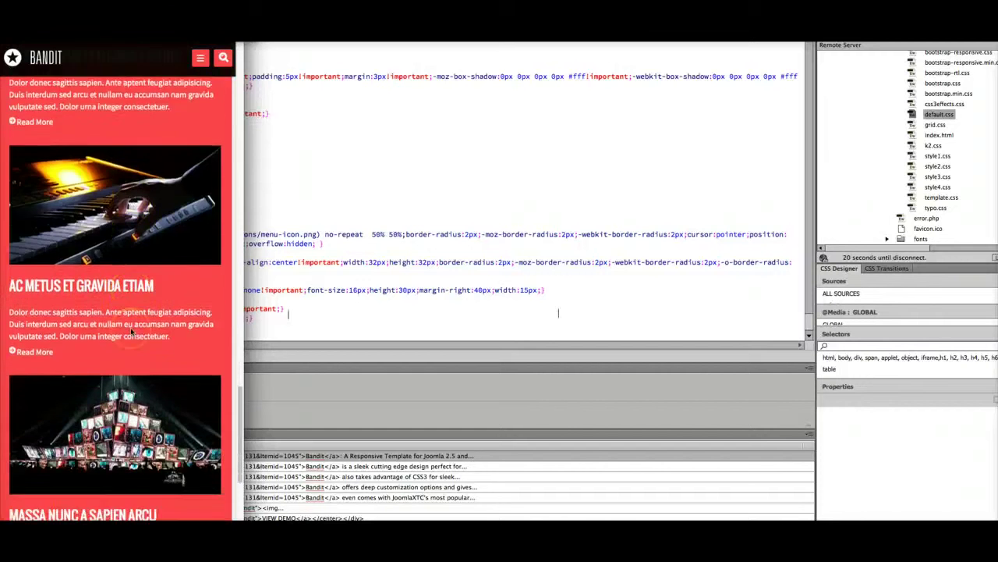
{"action": "scroll", "coordinate": [172, 328], "scroll_direction": "up", "scroll_amount": 15}
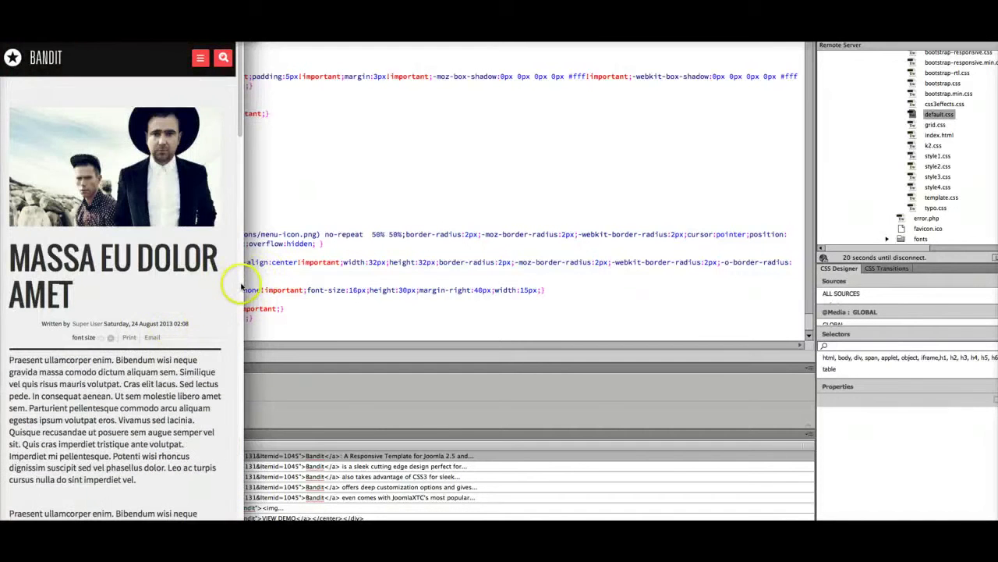
{"action": "left_click_drag", "start_coordinate": [245, 284], "coordinate": [997, 279]}
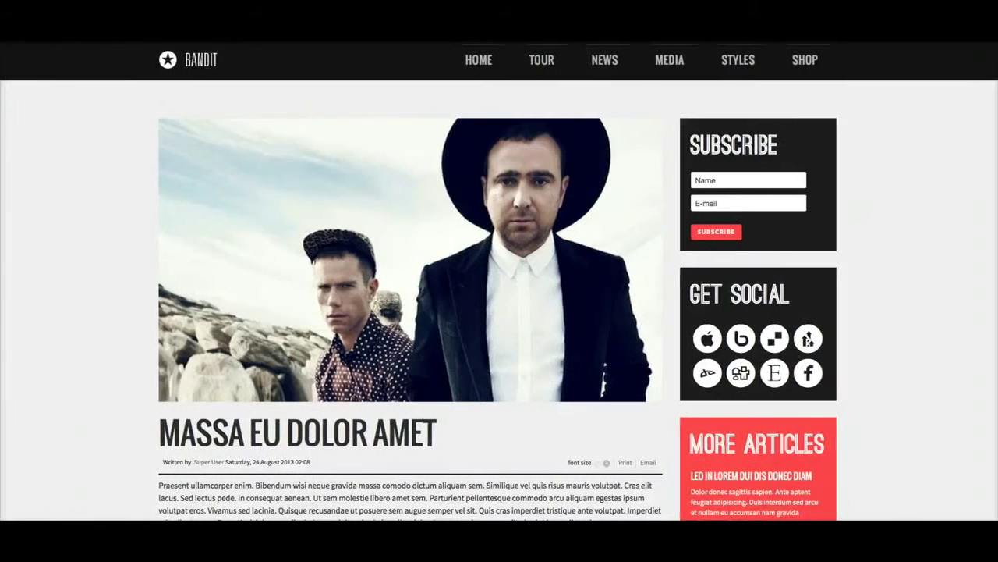
Step: Go to the tour section's Tampa 09.21.2013 page and scroll down to its seating chart
{"action": "mouse_move", "coordinate": [482, 68]}
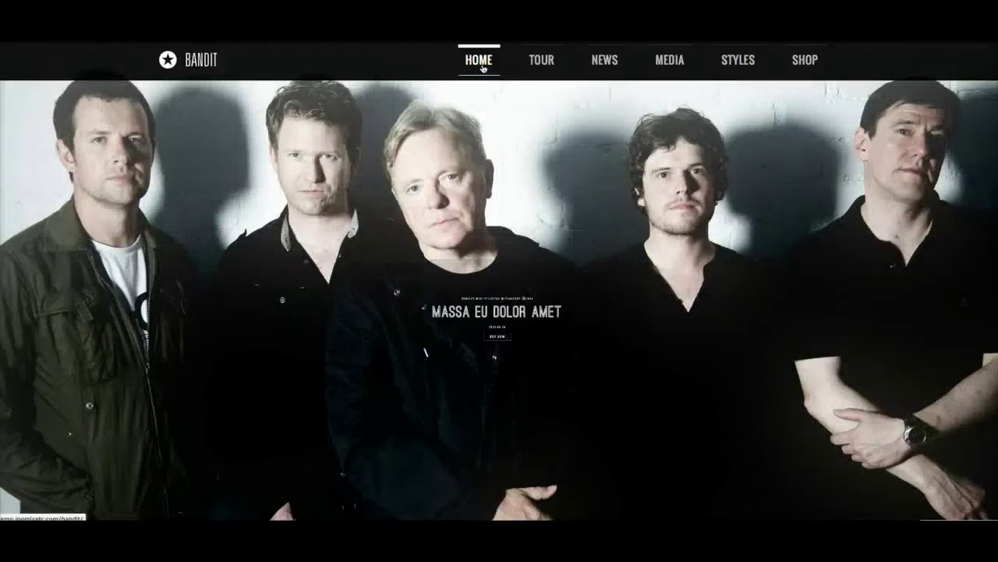
{"action": "left_click", "coordinate": [538, 67]}
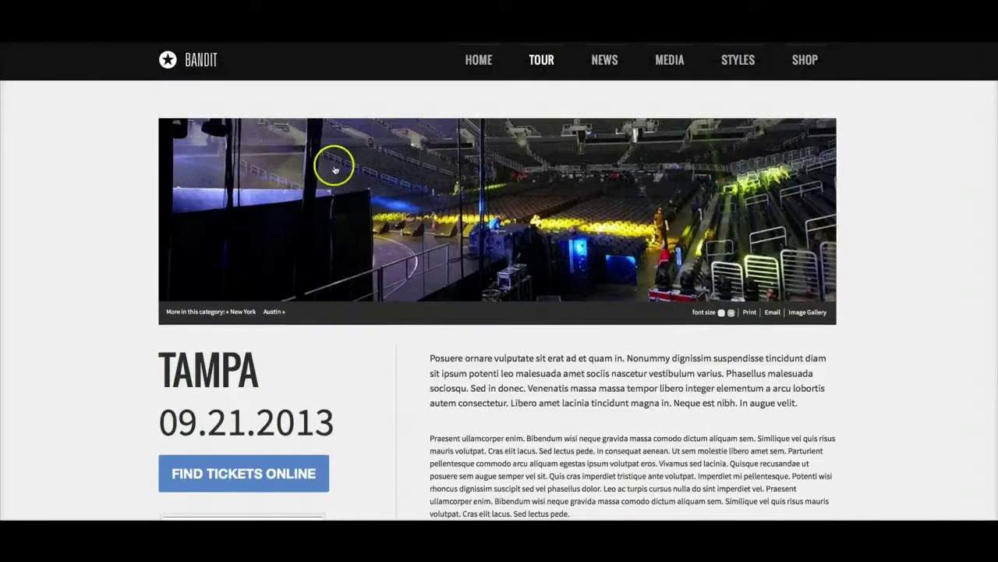
{"action": "scroll", "coordinate": [119, 220], "scroll_direction": "down", "scroll_amount": 2}
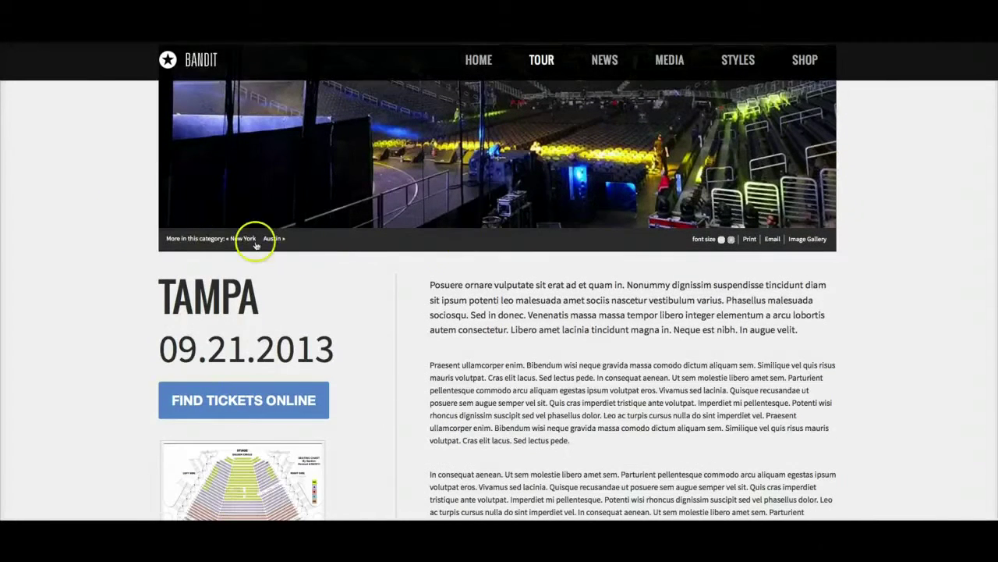
{"action": "scroll", "coordinate": [125, 248], "scroll_direction": "down", "scroll_amount": 2}
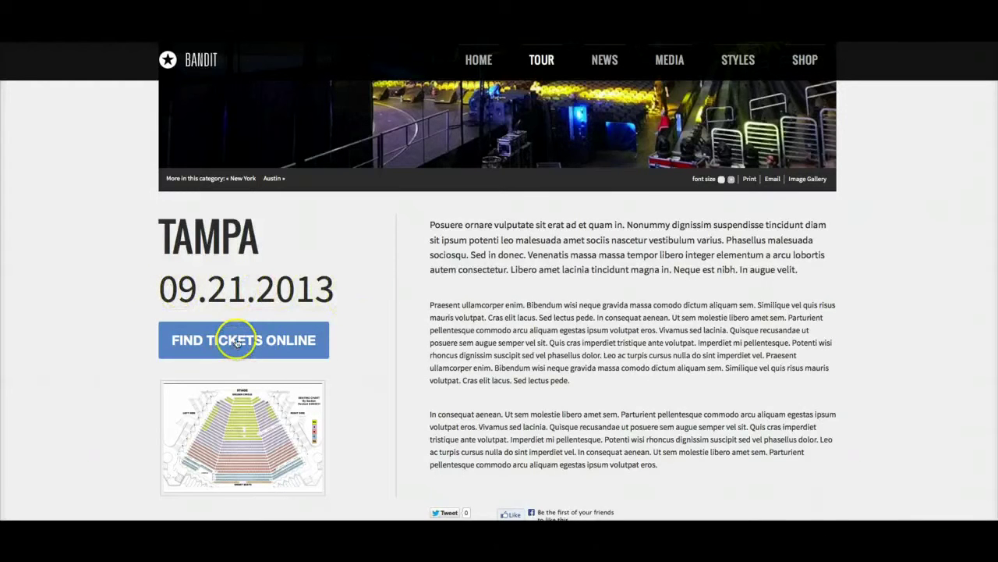
{"action": "scroll", "coordinate": [395, 339], "scroll_direction": "down", "scroll_amount": 2}
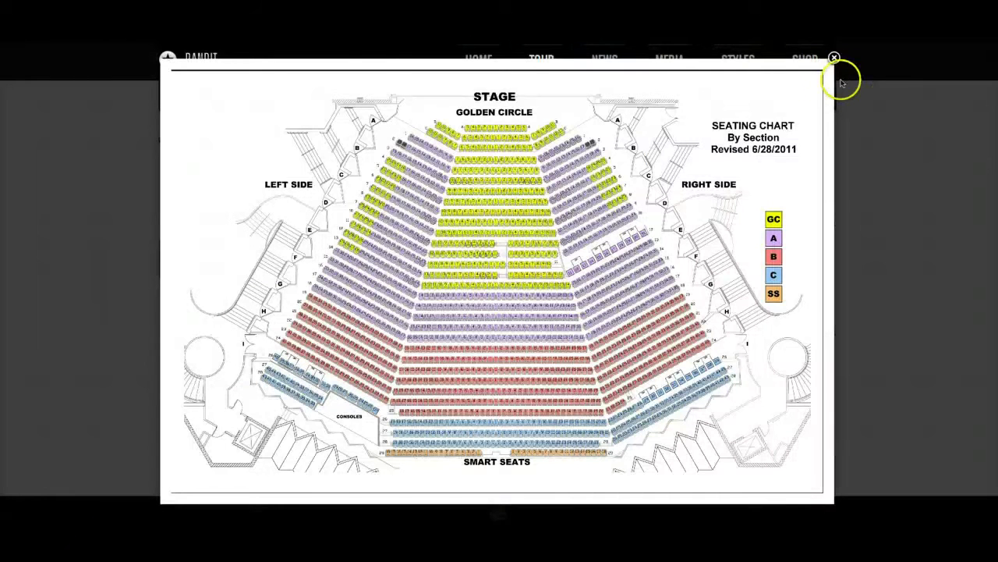
Step: Close the seating chart lightbox, return HOME and open the Band News posts from 2013-07-17
{"action": "left_click", "coordinate": [833, 57]}
{"action": "left_click", "coordinate": [484, 63]}
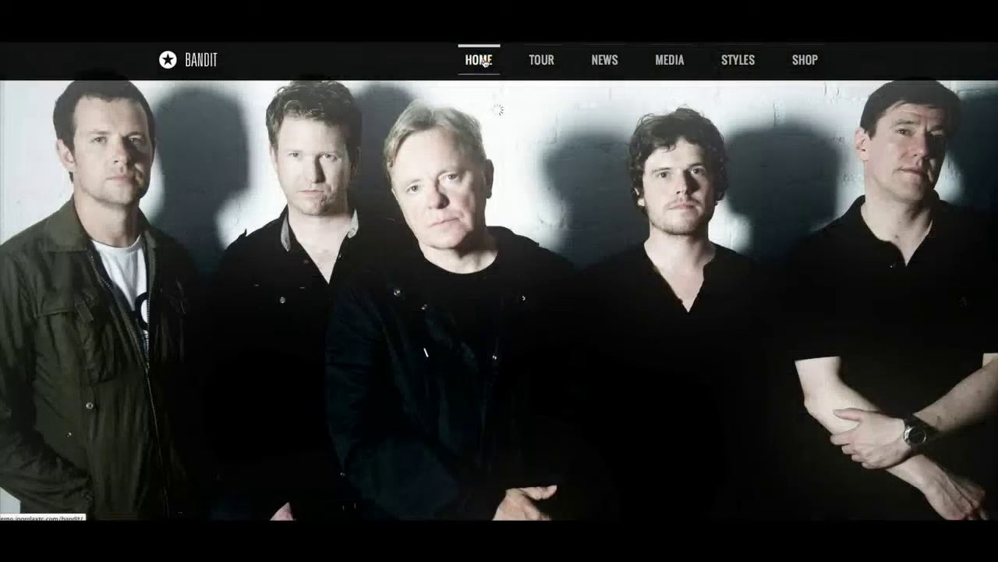
{"action": "left_click", "coordinate": [549, 60]}
{"action": "left_click", "coordinate": [601, 60]}
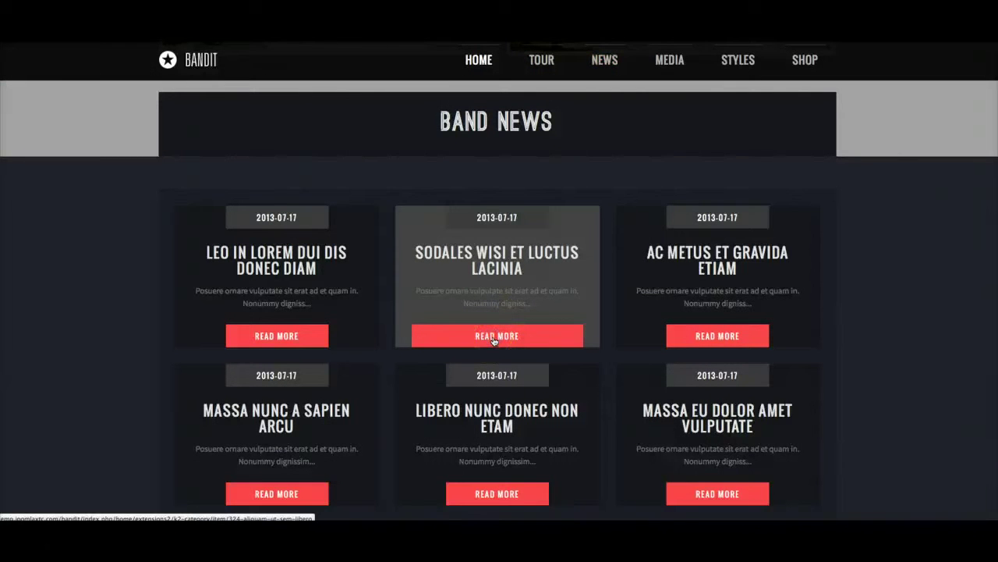
Step: Open the 'Sodales Wisi et Luctus Lacinia' news article, then the Media Featured Videos page
{"action": "left_click", "coordinate": [493, 340]}
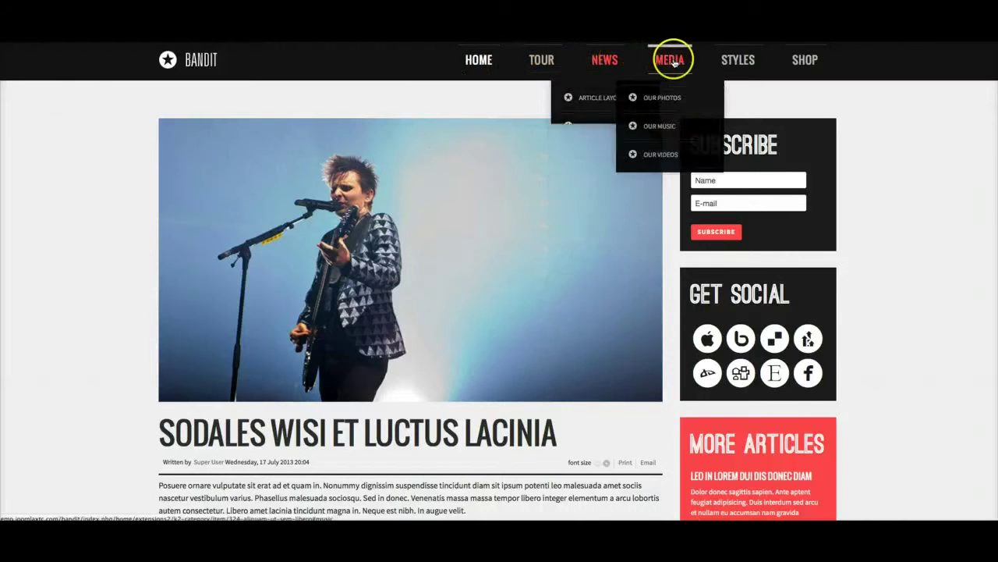
{"action": "mouse_move", "coordinate": [498, 67]}
{"action": "mouse_move", "coordinate": [673, 60]}
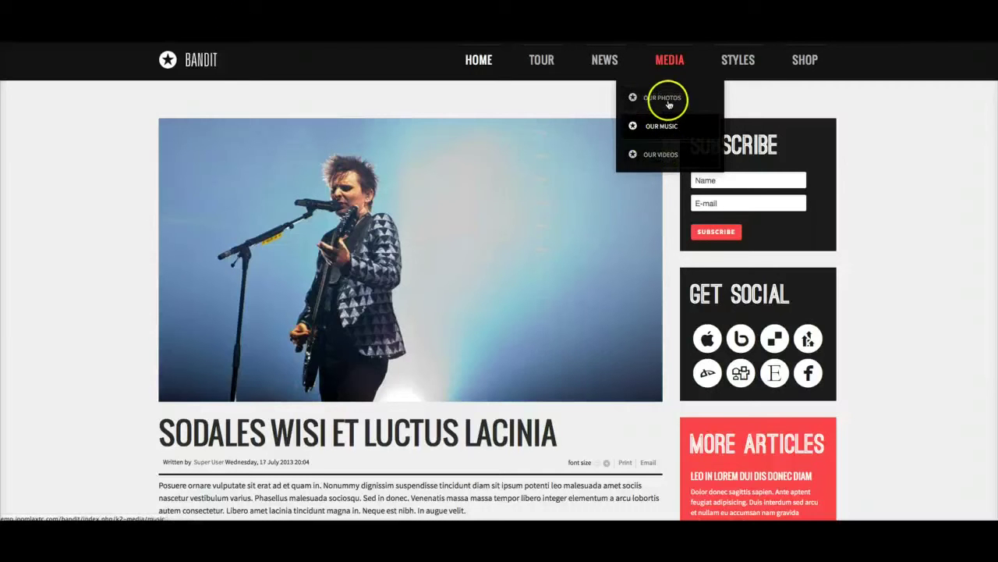
{"action": "left_click", "coordinate": [659, 156]}
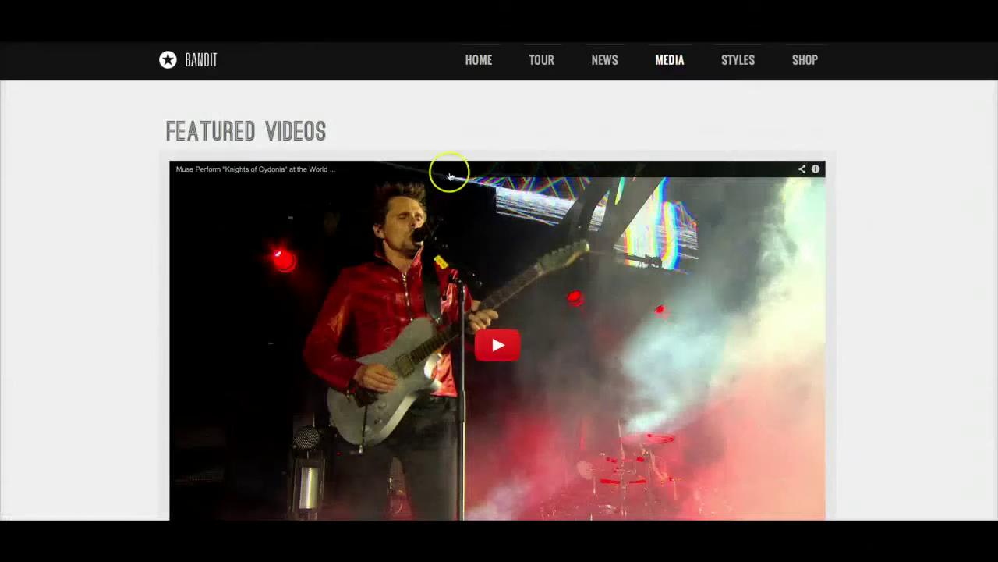
Step: Load the third thumbnail, 'How To Destroy Angels - Ice age', into the Featured Videos player
{"action": "scroll", "coordinate": [124, 288], "scroll_direction": "down", "scroll_amount": 1}
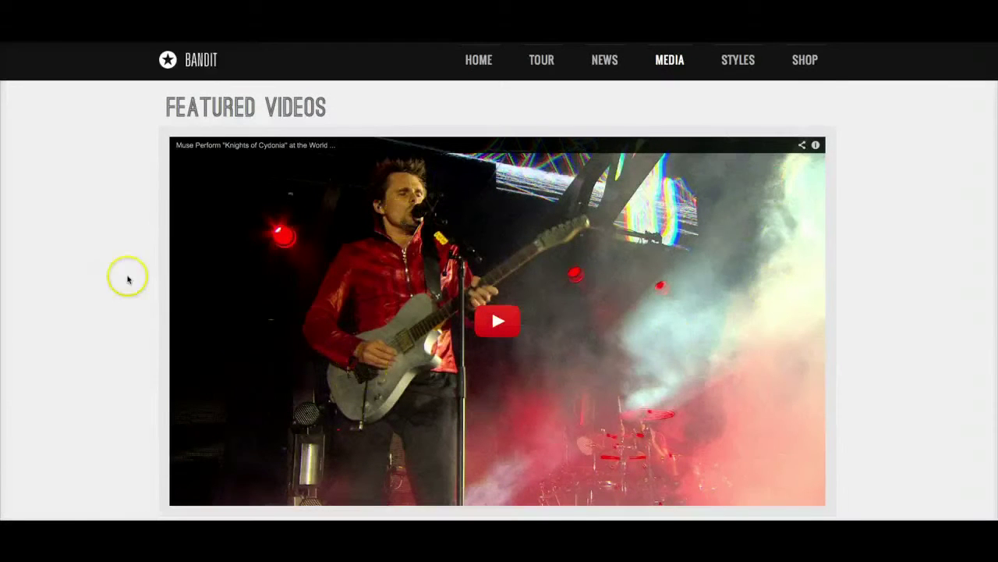
{"action": "scroll", "coordinate": [76, 294], "scroll_direction": "down", "scroll_amount": 2}
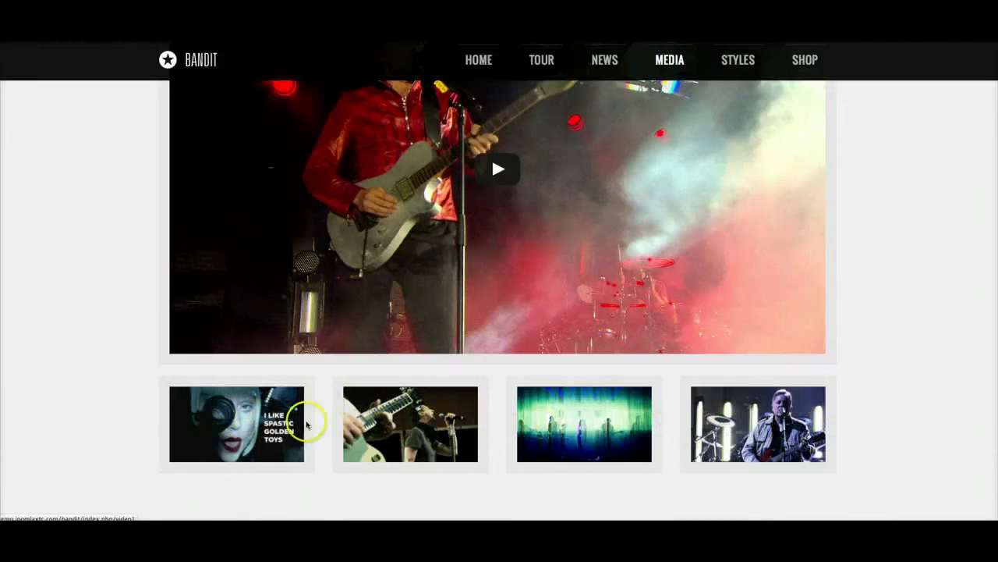
{"action": "left_click", "coordinate": [577, 431]}
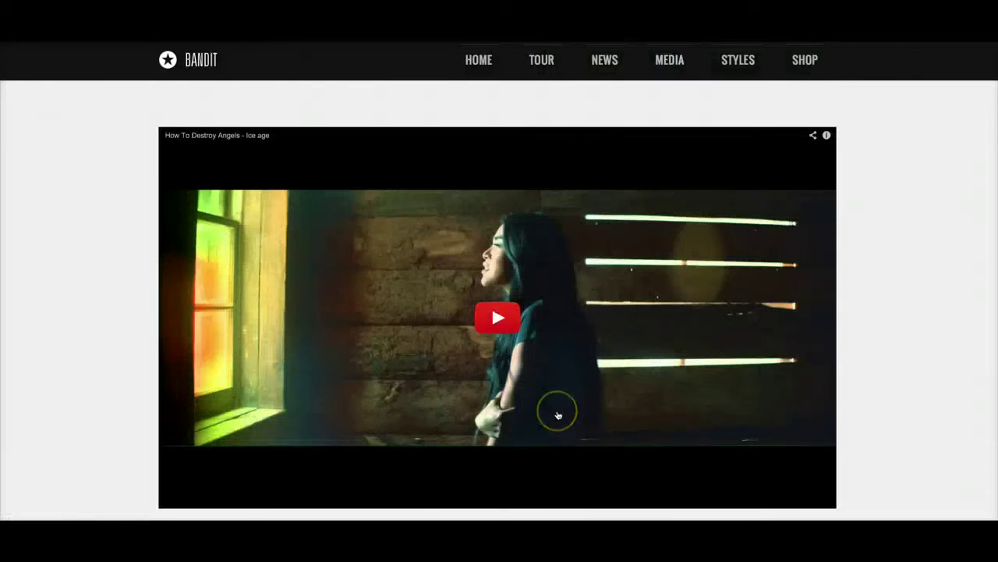
{"action": "scroll", "coordinate": [558, 415], "scroll_direction": "down", "scroll_amount": 2}
{"action": "scroll", "coordinate": [558, 415], "scroll_direction": "up", "scroll_amount": 2}
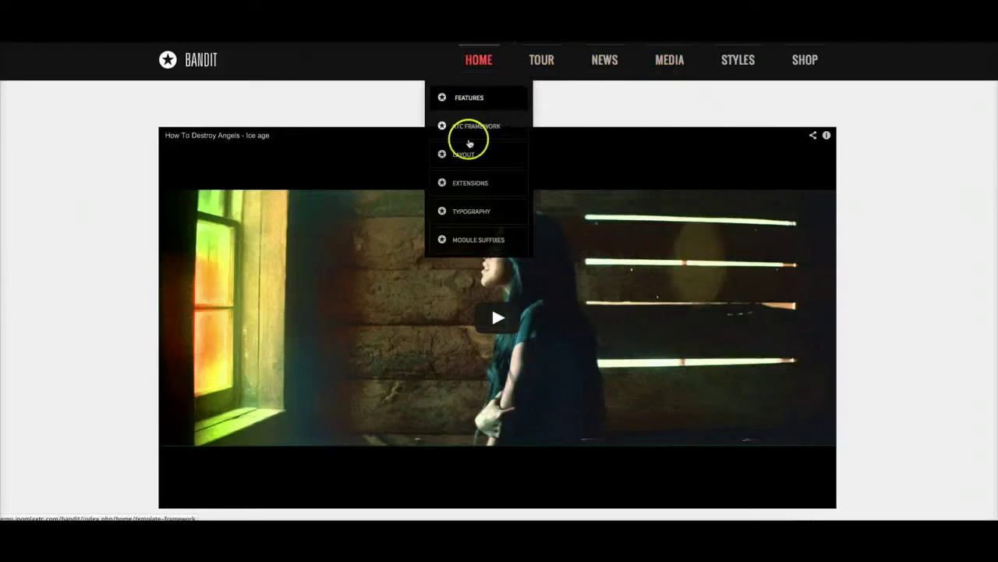
Step: Open the 'Libero Nunc Donec Non Etam' article from the K2 listing
{"action": "mouse_move", "coordinate": [458, 184]}
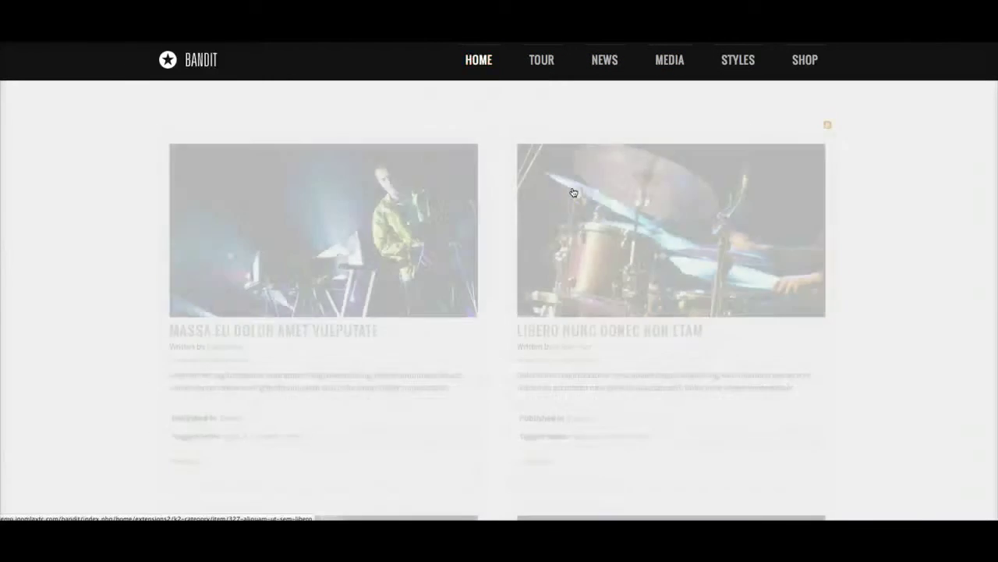
{"action": "scroll", "coordinate": [654, 328], "scroll_direction": "down", "scroll_amount": 4}
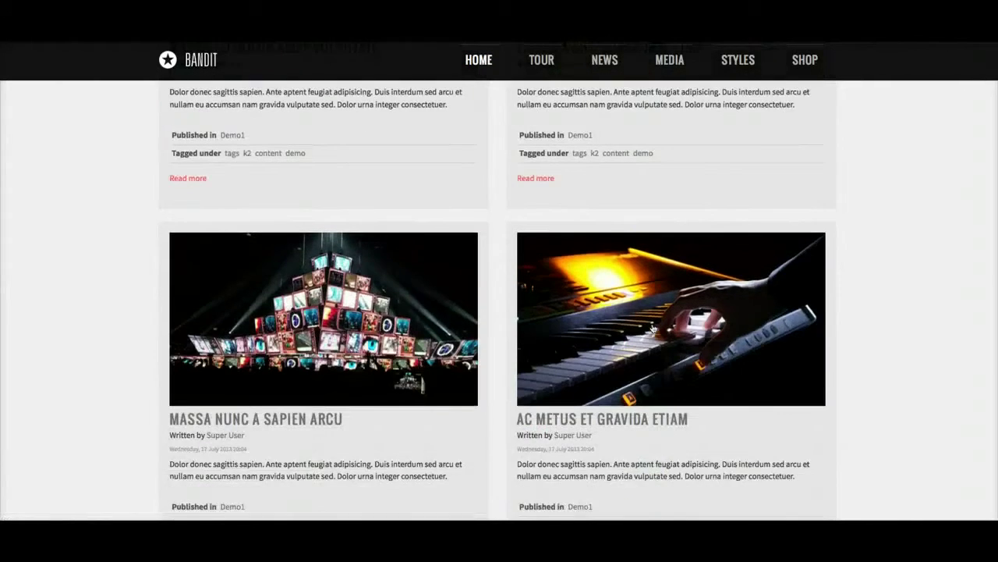
{"action": "scroll", "coordinate": [645, 325], "scroll_direction": "up", "scroll_amount": 1}
{"action": "left_click", "coordinate": [544, 277]}
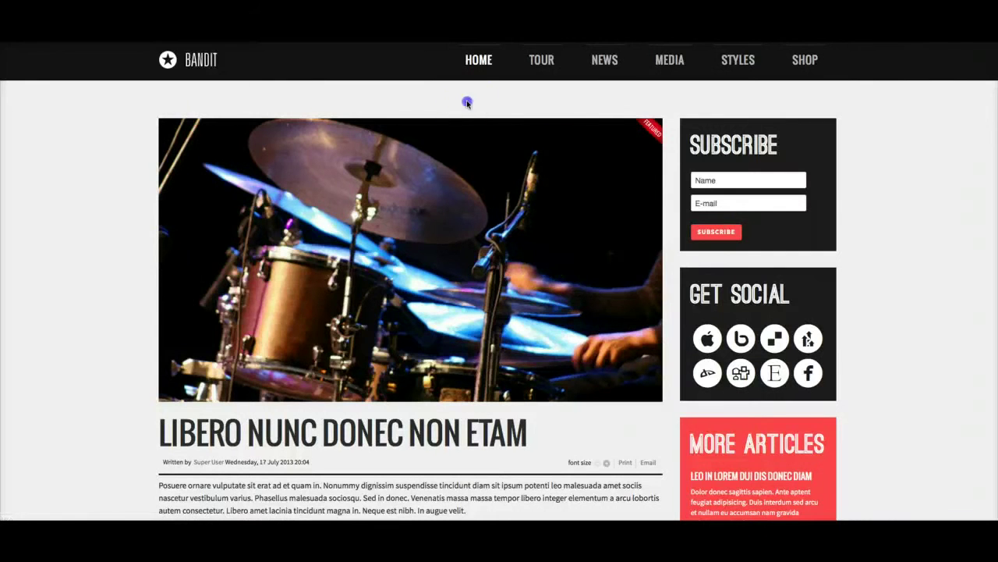
{"action": "mouse_move", "coordinate": [603, 61]}
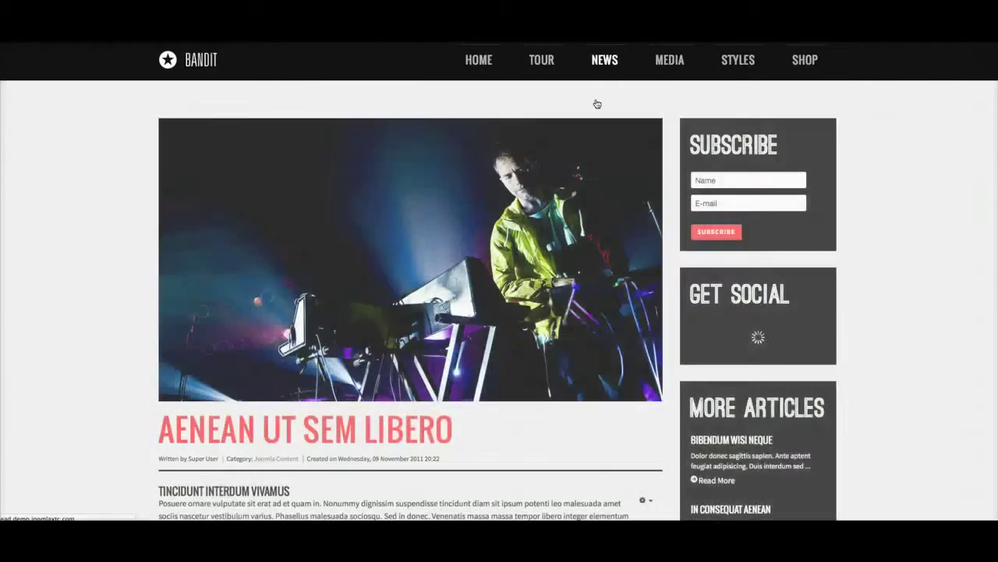
Step: Scroll through the 'Aenean Ut Sem Libero' article and back to the top
{"action": "scroll", "coordinate": [546, 437], "scroll_direction": "down", "scroll_amount": 3}
{"action": "scroll", "coordinate": [488, 431], "scroll_direction": "down", "scroll_amount": 6}
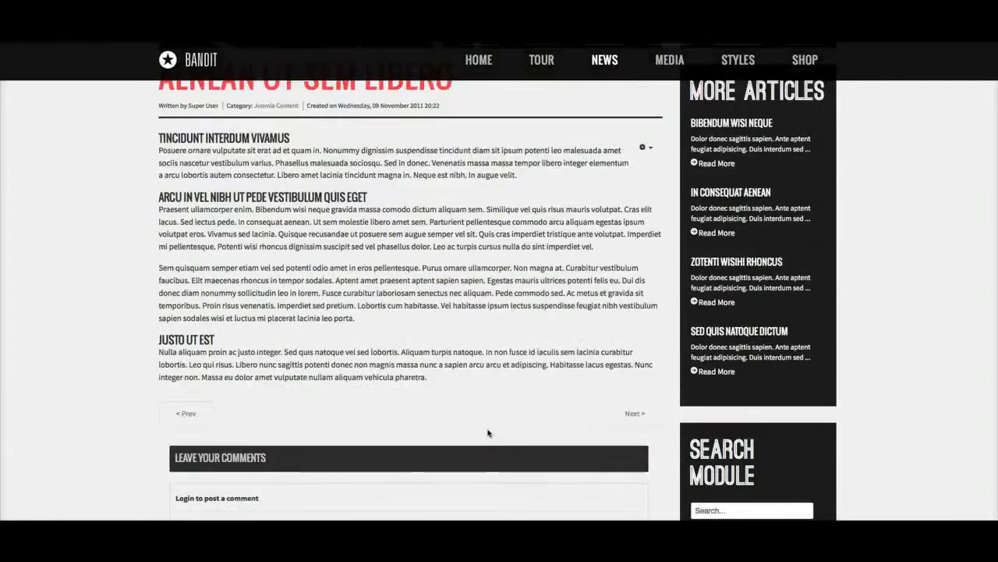
{"action": "scroll", "coordinate": [488, 431], "scroll_direction": "up", "scroll_amount": 7}
{"action": "scroll", "coordinate": [488, 431], "scroll_direction": "up", "scroll_amount": 2}
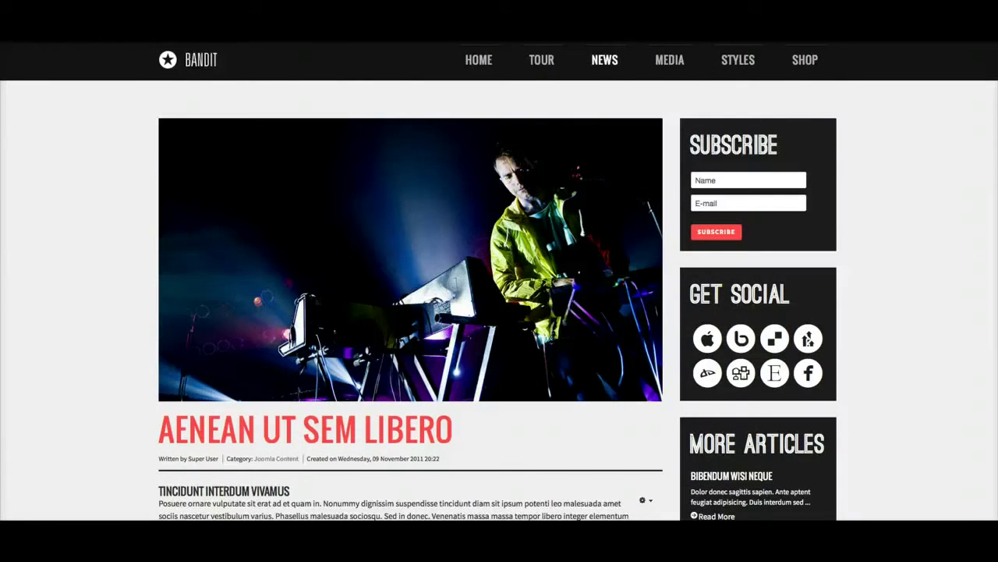
Step: Open the NEWS > Content Layouts > 2 Column Blog page
{"action": "mouse_move", "coordinate": [592, 126]}
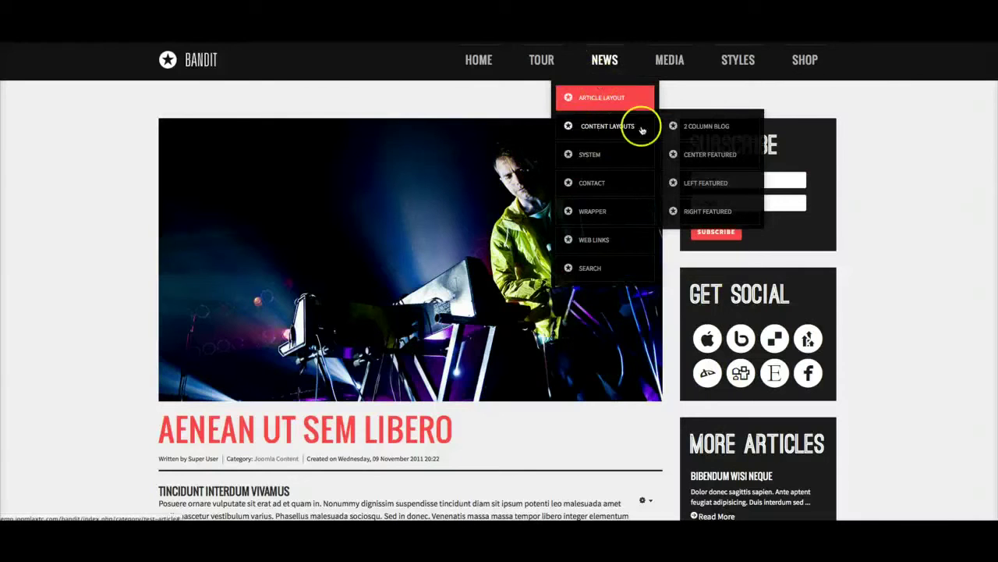
{"action": "left_click", "coordinate": [715, 131]}
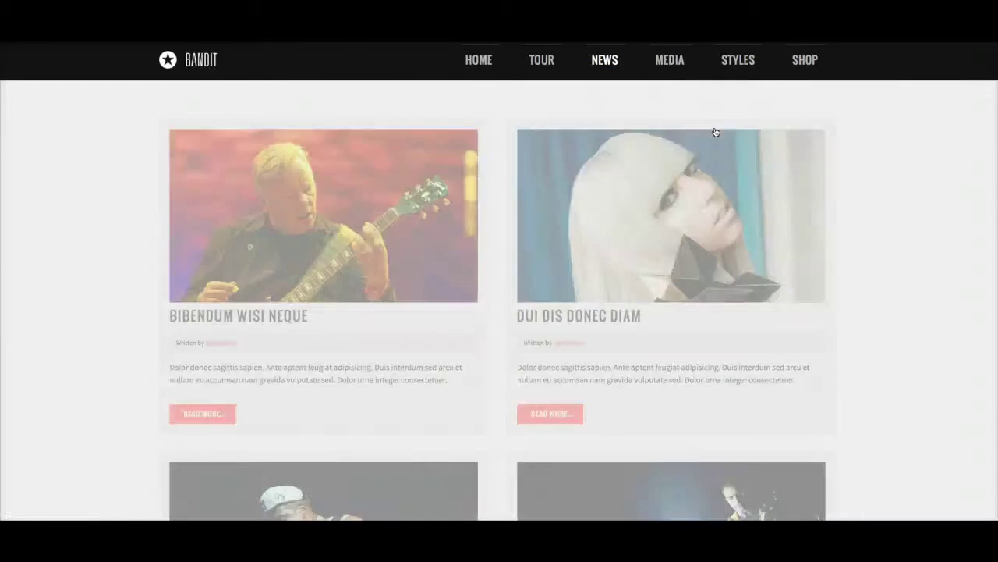
{"action": "left_click", "coordinate": [548, 226]}
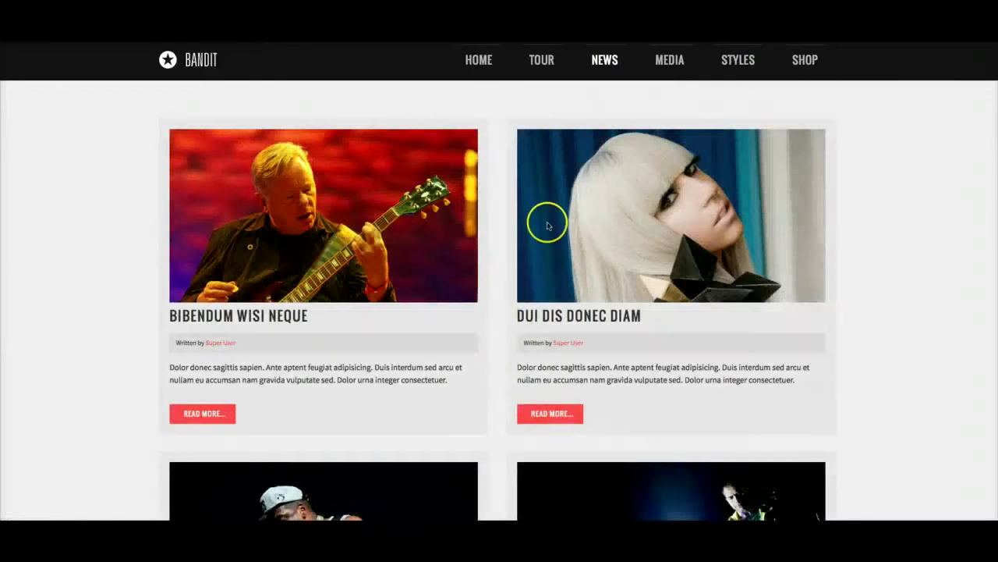
Step: From NEWS > Content Layouts, view the Center, Left and Right Featured layouts in turn
{"action": "left_click", "coordinate": [603, 74]}
{"action": "mouse_move", "coordinate": [624, 126]}
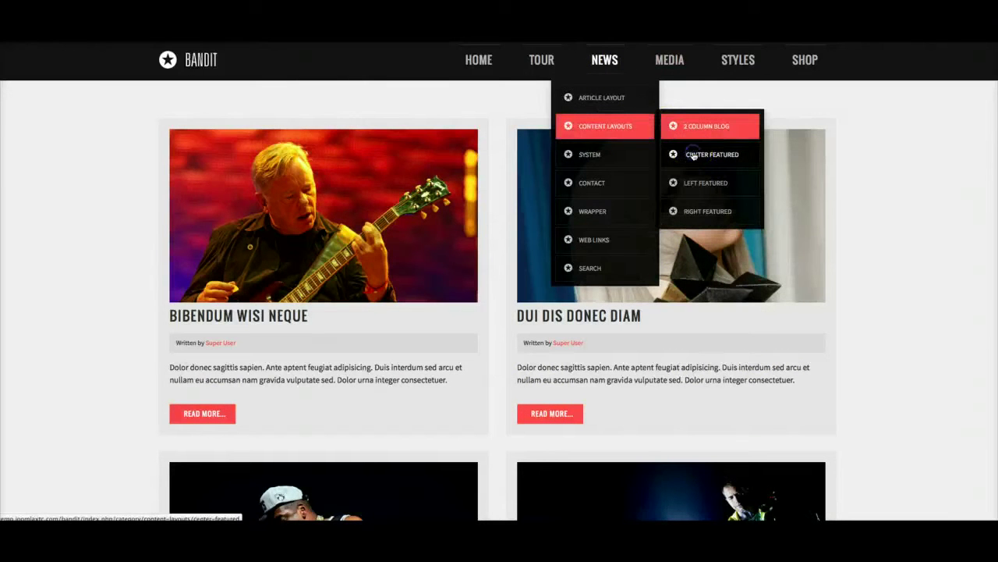
{"action": "left_click", "coordinate": [694, 155]}
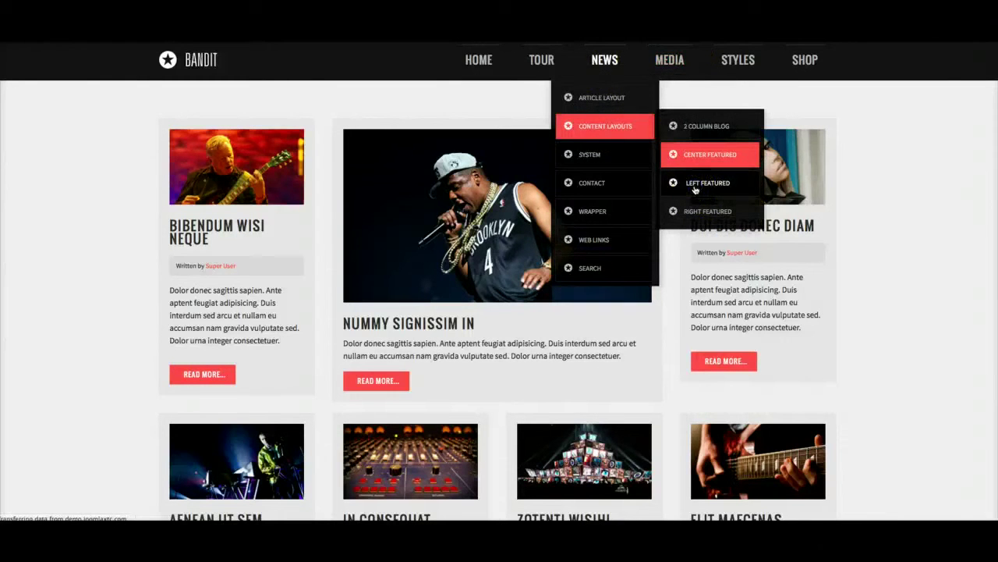
{"action": "left_click", "coordinate": [694, 188]}
{"action": "mouse_move", "coordinate": [605, 60]}
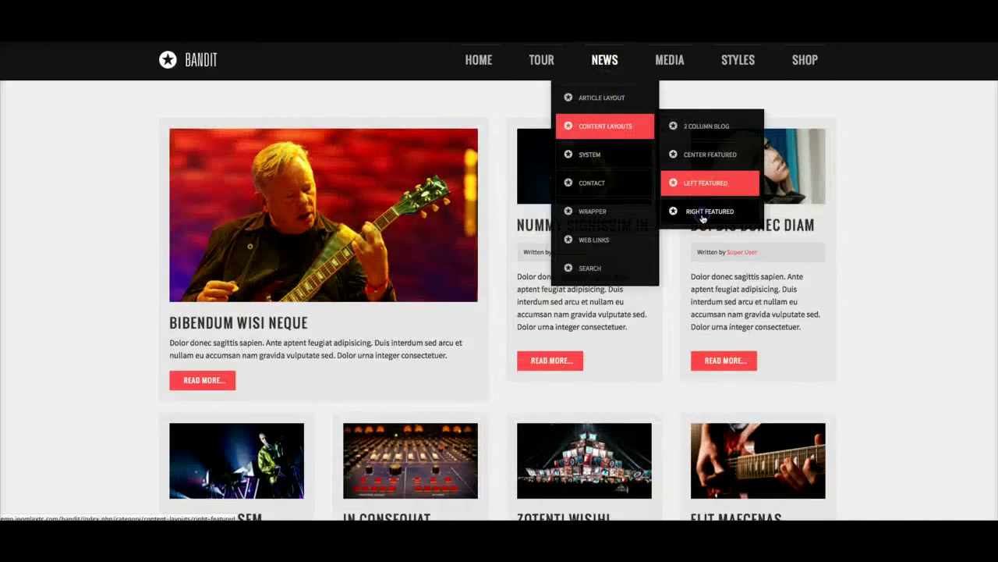
{"action": "left_click", "coordinate": [702, 212]}
Step: Browse the NEWS and other top menus while staying on the Right Featured page
{"action": "left_click", "coordinate": [604, 60]}
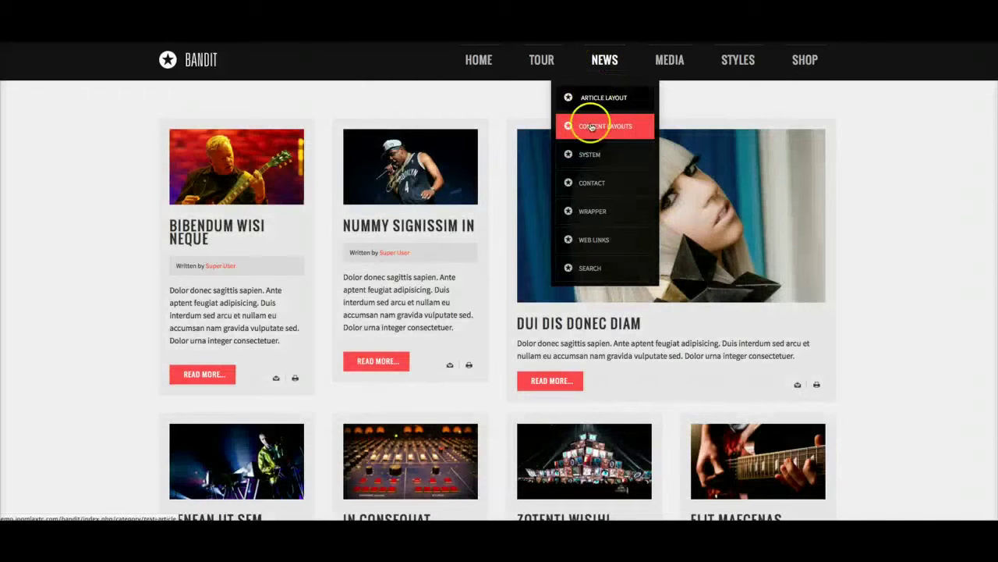
{"action": "mouse_move", "coordinate": [591, 160]}
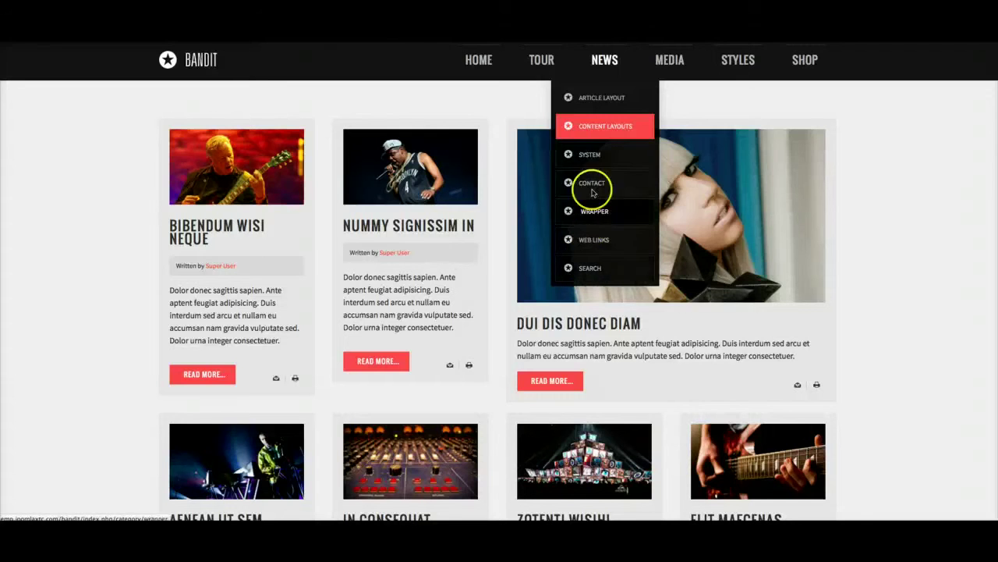
{"action": "mouse_move", "coordinate": [528, 65]}
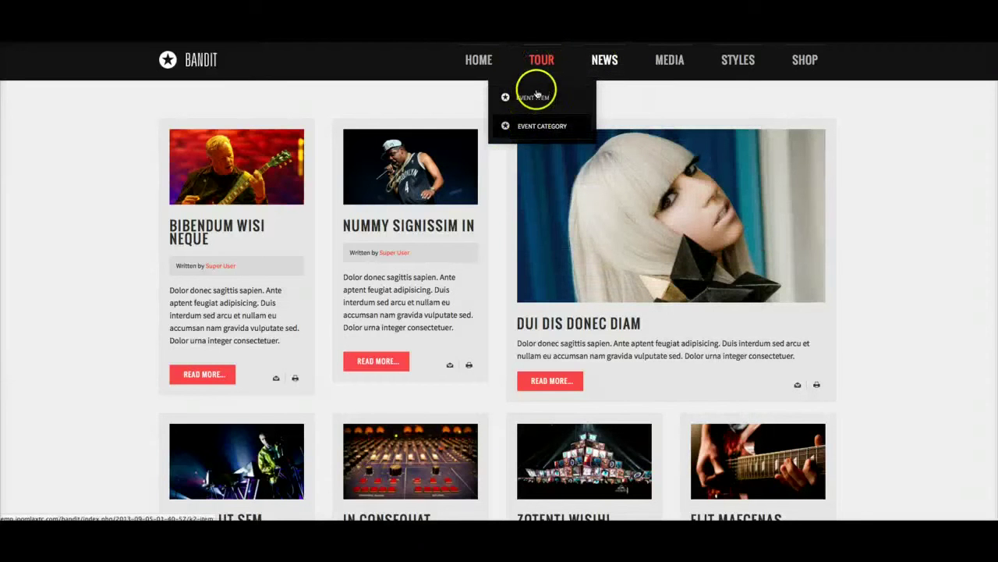
{"action": "mouse_move", "coordinate": [475, 62]}
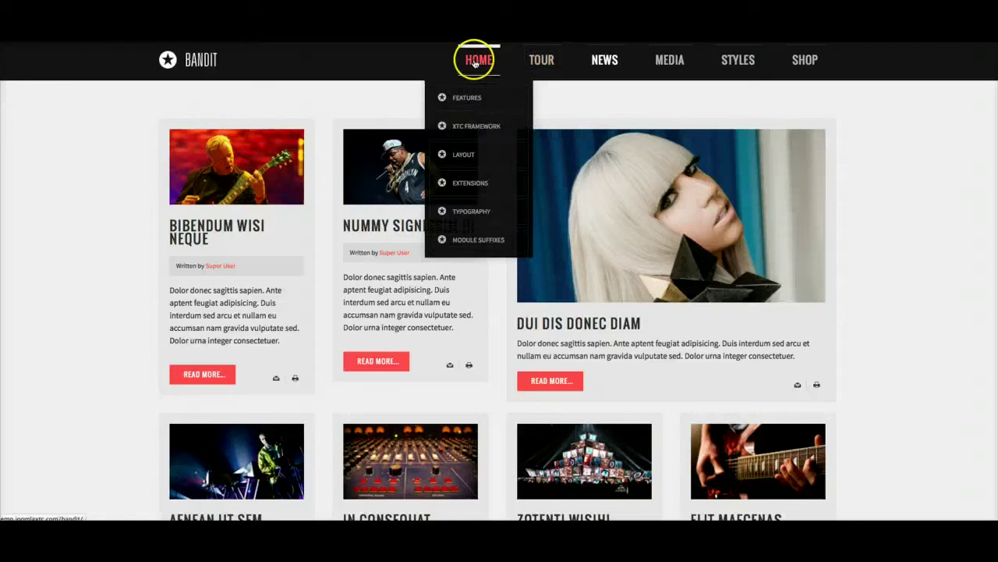